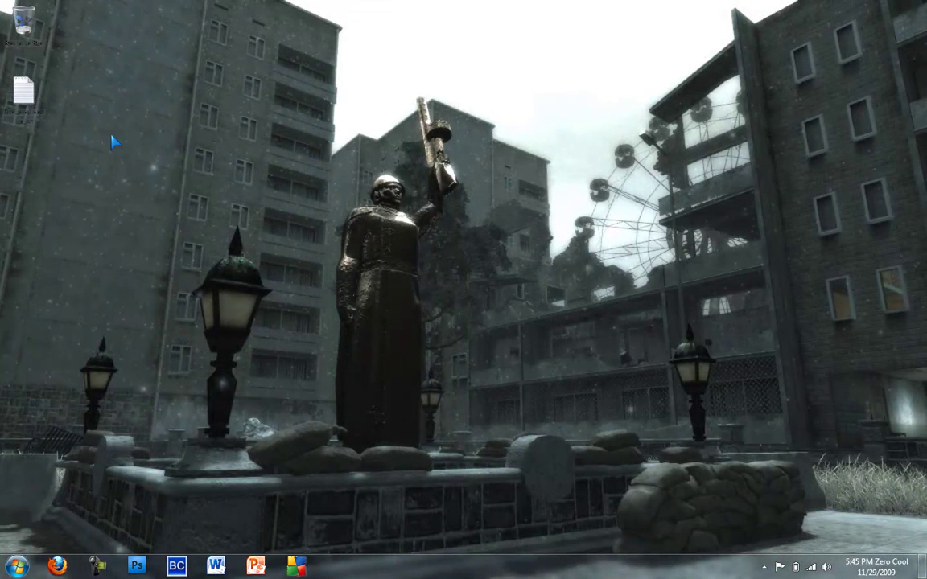
Move the Dreamscene links file across the desktop and deselect it
{"action": "left_click_drag", "start_coordinate": [203, 360], "coordinate": [2, 172]}
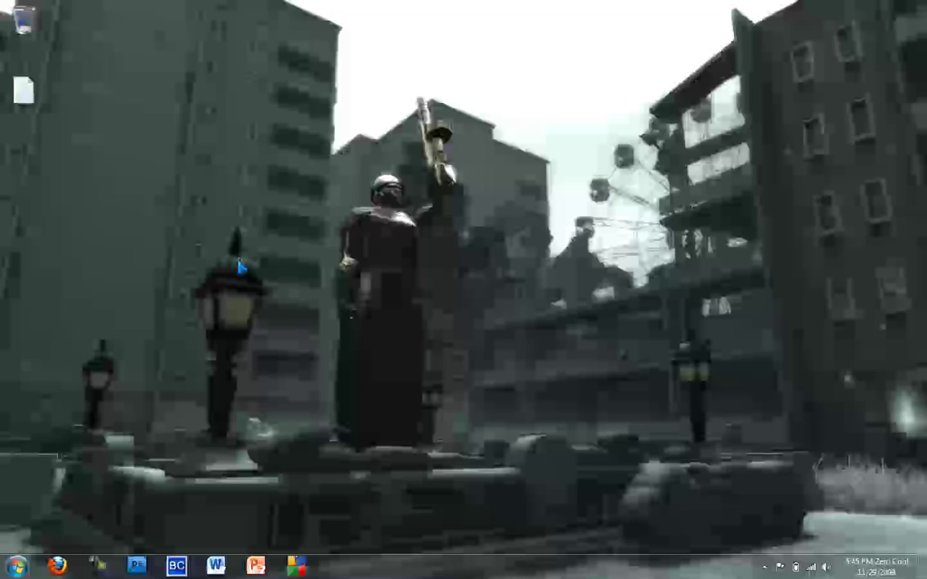
{"action": "mouse_move", "coordinate": [26, 96]}
{"action": "left_mouse_down"}
{"action": "mouse_move", "coordinate": [62, 89]}
{"action": "mouse_move", "coordinate": [528, 97]}
{"action": "mouse_move", "coordinate": [485, 119]}
{"action": "mouse_move", "coordinate": [430, 180]}
{"action": "mouse_move", "coordinate": [281, 210]}
{"action": "mouse_move", "coordinate": [82, 181]}
{"action": "mouse_move", "coordinate": [22, 100]}
{"action": "left_mouse_up"}
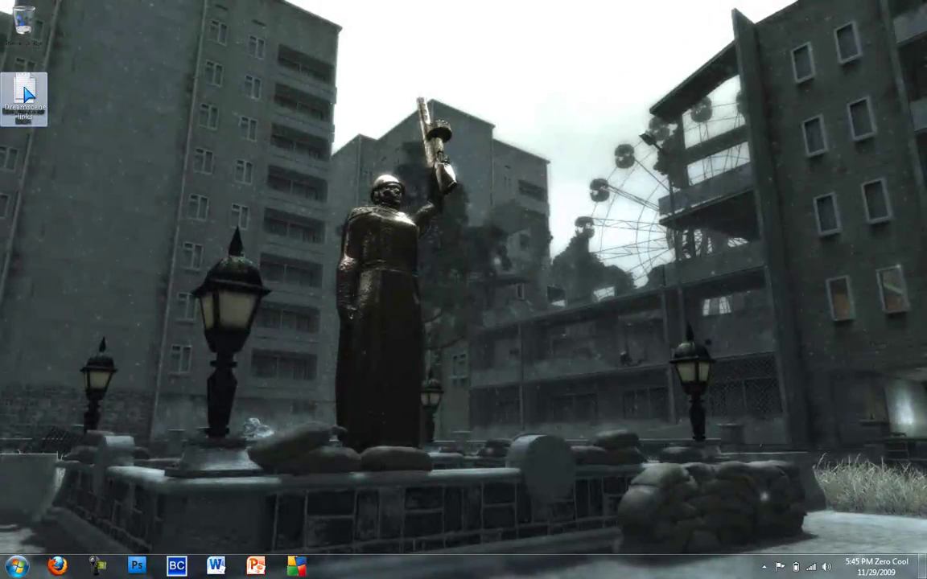
{"action": "left_click", "coordinate": [120, 211]}
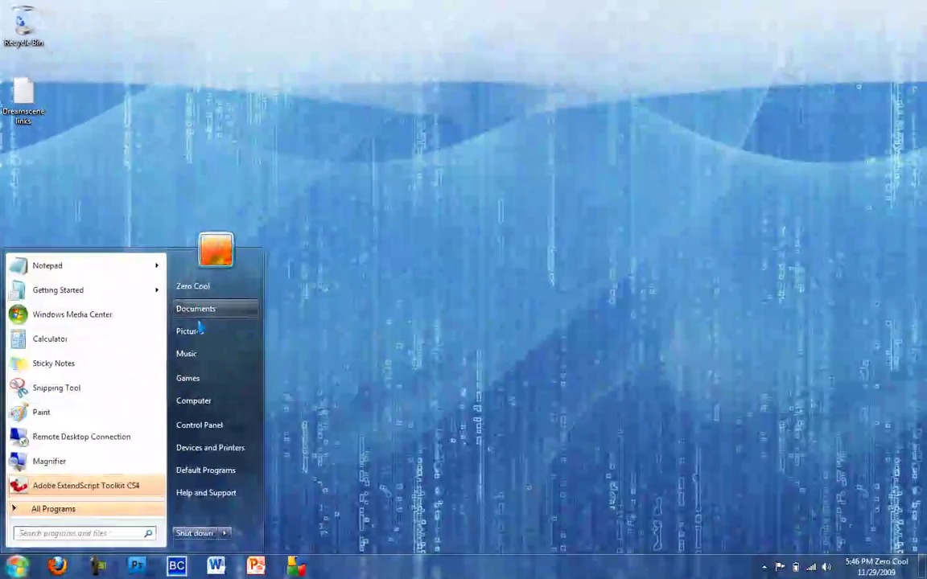
Set the Crossfire Dreamscene video in Pictures > Dreamscenes as the desktop background, then close the folder
{"action": "left_click", "coordinate": [199, 332]}
{"action": "double_click", "coordinate": [358, 280]}
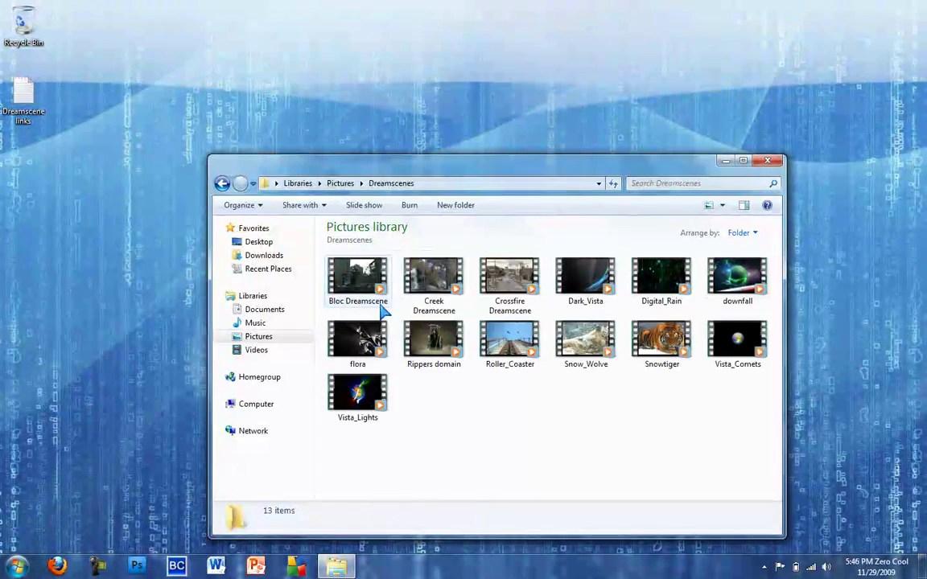
{"action": "right_click", "coordinate": [519, 274]}
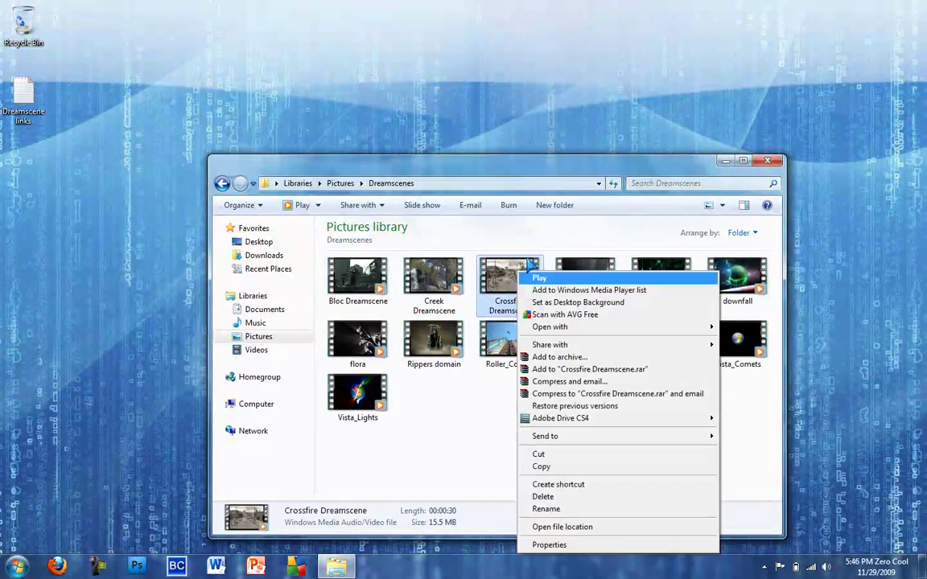
{"action": "left_click", "coordinate": [551, 307]}
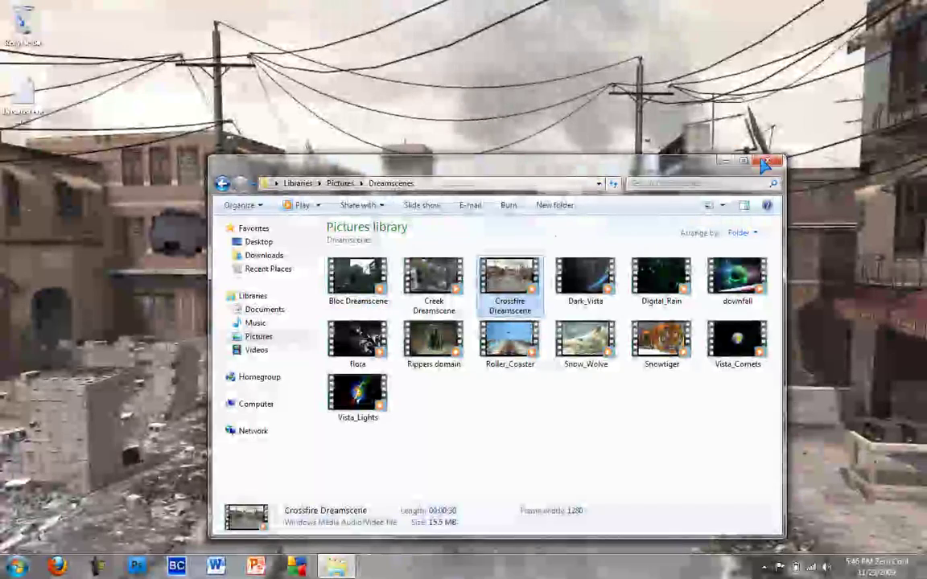
{"action": "left_click", "coordinate": [758, 173]}
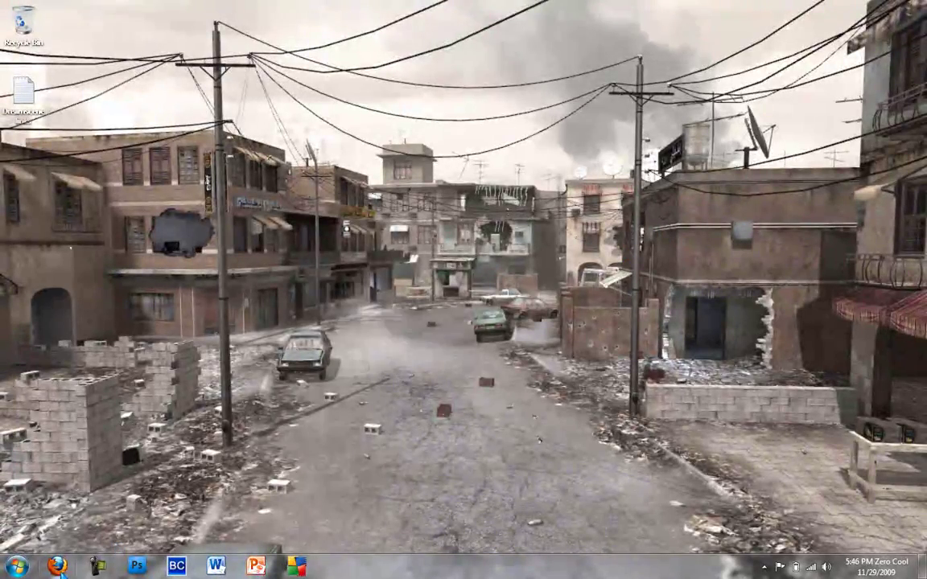
Open the Dreamscene links notes and select the x86 download link
{"action": "left_click", "coordinate": [28, 98]}
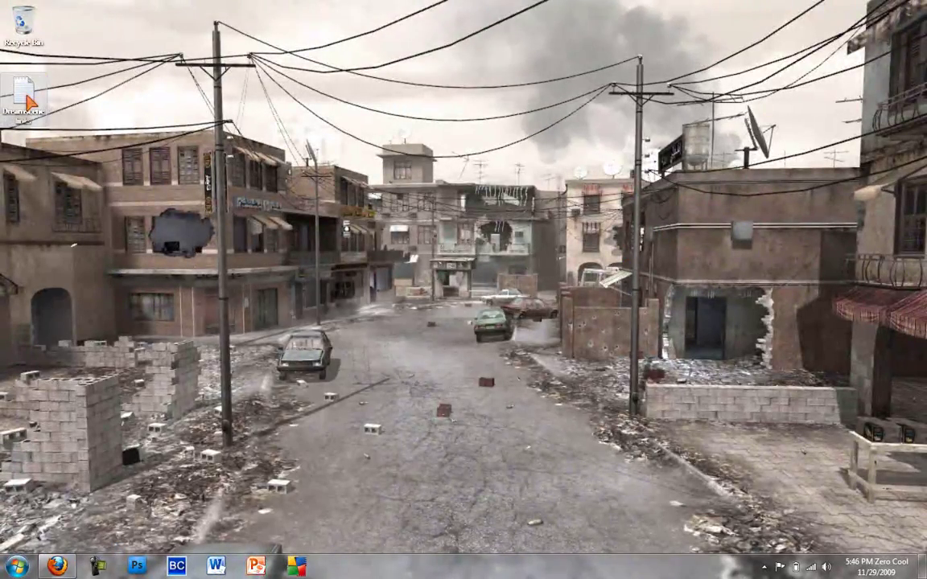
{"action": "double_click", "coordinate": [28, 98]}
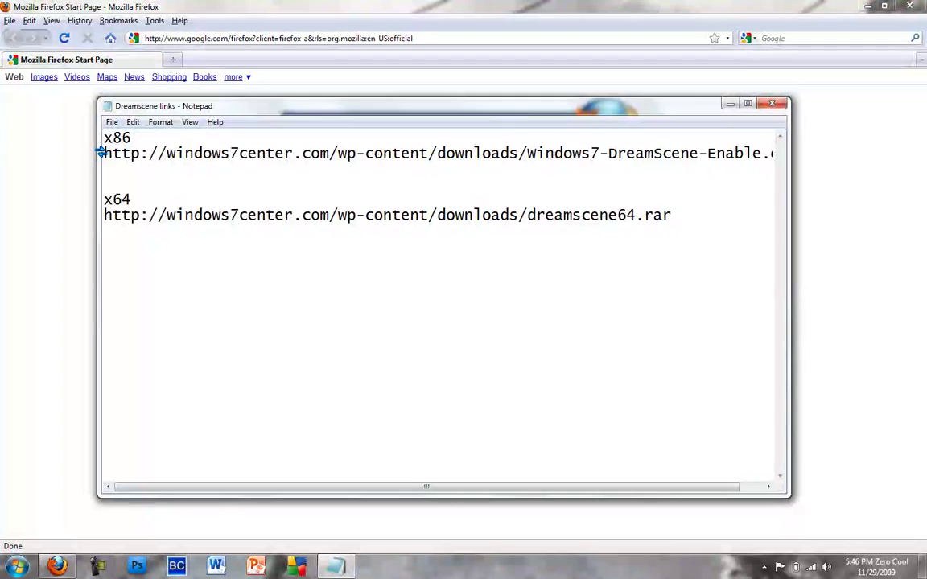
{"action": "left_click_drag", "start_coordinate": [103, 156], "coordinate": [925, 163]}
{"action": "key", "text": "ctrl+c"}
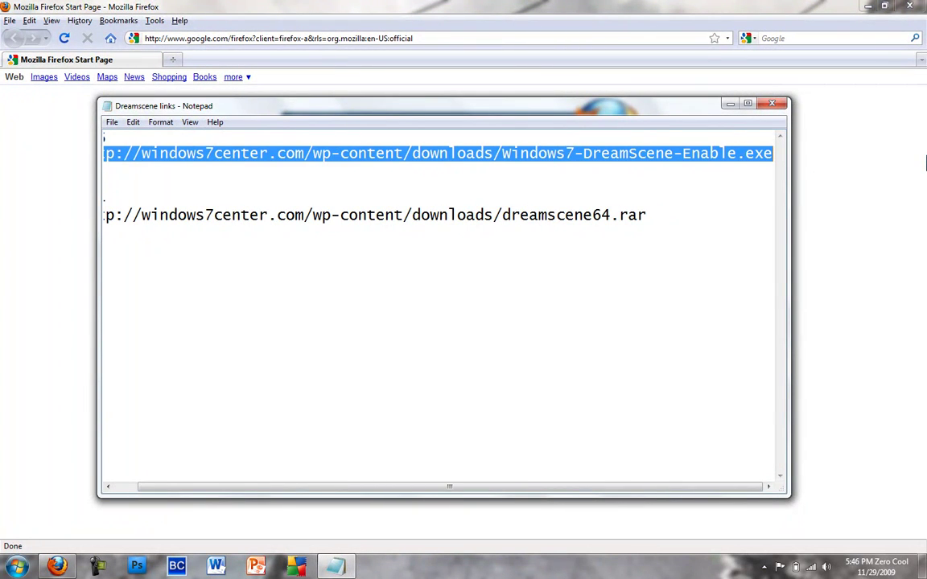
Load the x86 link in Firefox, tick FireDownload, then cancel the Windows7-DreamScene-Enable.exe download
{"action": "left_click", "coordinate": [730, 104]}
{"action": "left_click", "coordinate": [496, 39]}
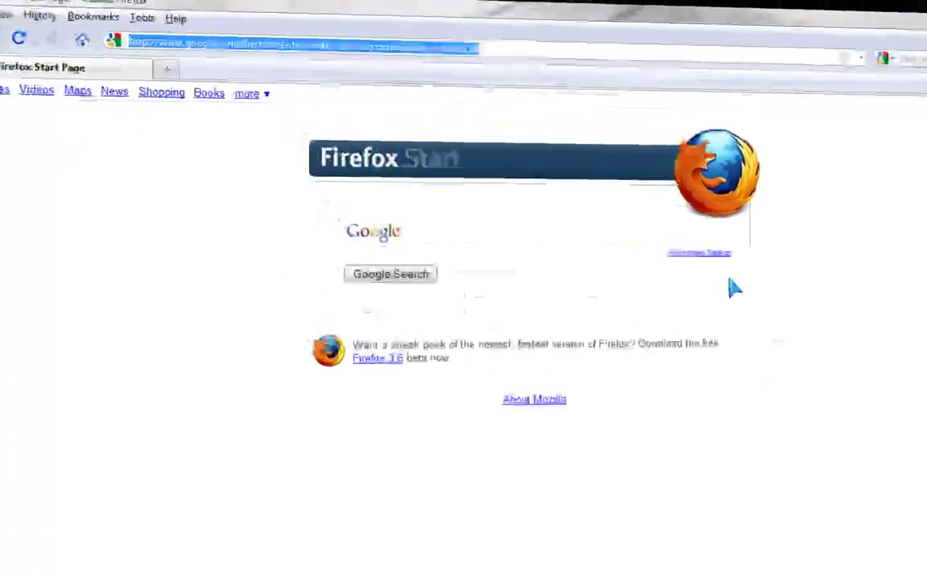
{"action": "key", "text": "ctrl+v"}
{"action": "key", "text": "Return"}
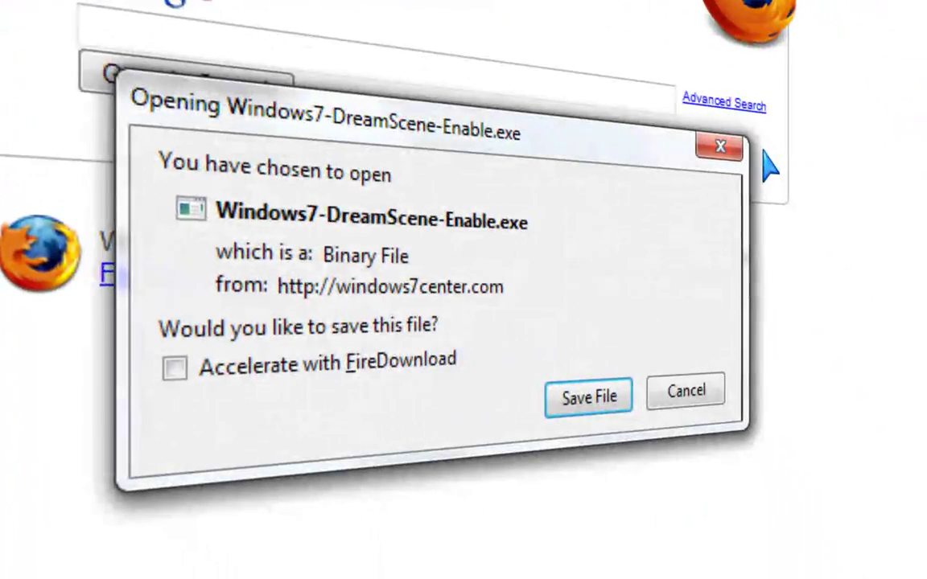
{"action": "left_click", "coordinate": [176, 368]}
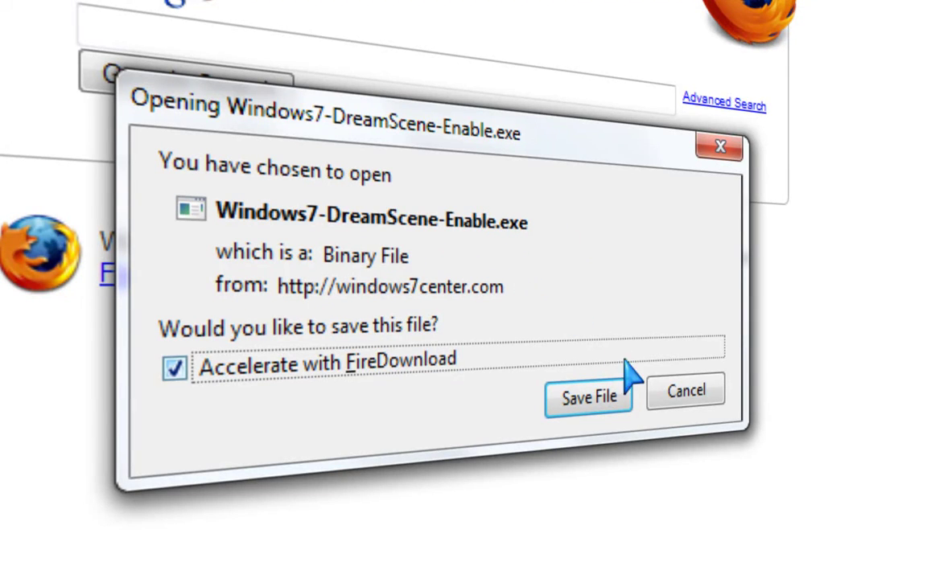
{"action": "left_click", "coordinate": [661, 391]}
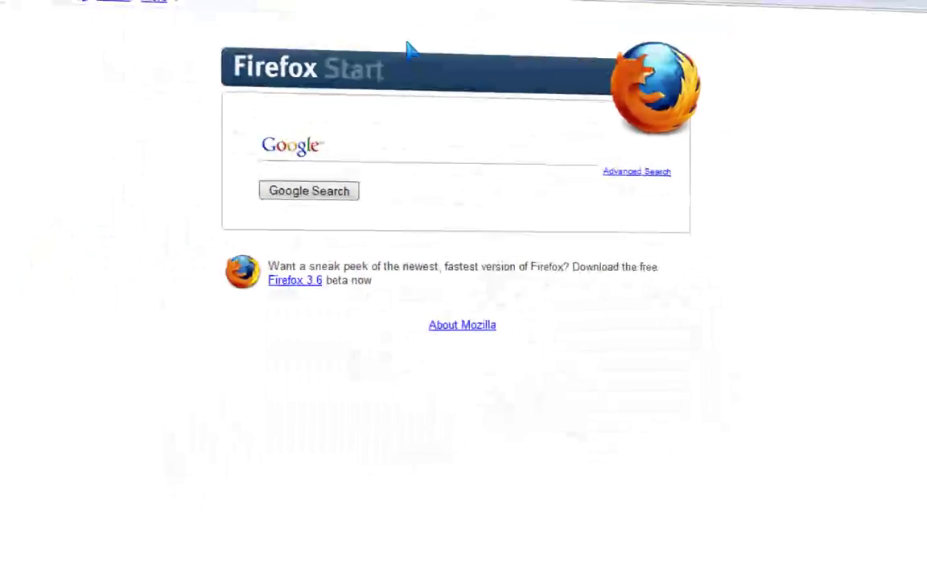
Copy the x64 link from the Dreamscene links notes and load dreamscene64.rar in Firefox
{"action": "left_click", "coordinate": [336, 565]}
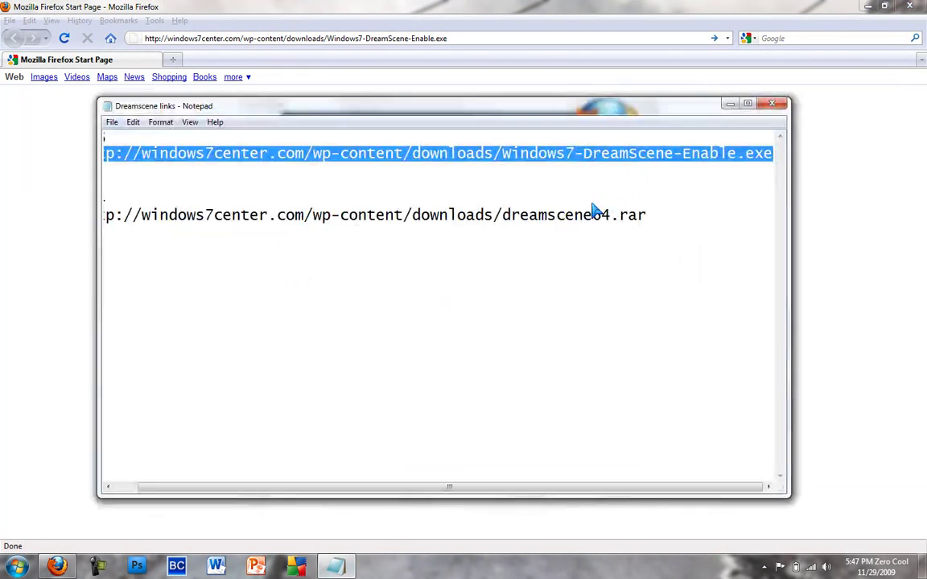
{"action": "left_click_drag", "start_coordinate": [650, 217], "coordinate": [4, 233]}
{"action": "key", "text": "ctrl+c"}
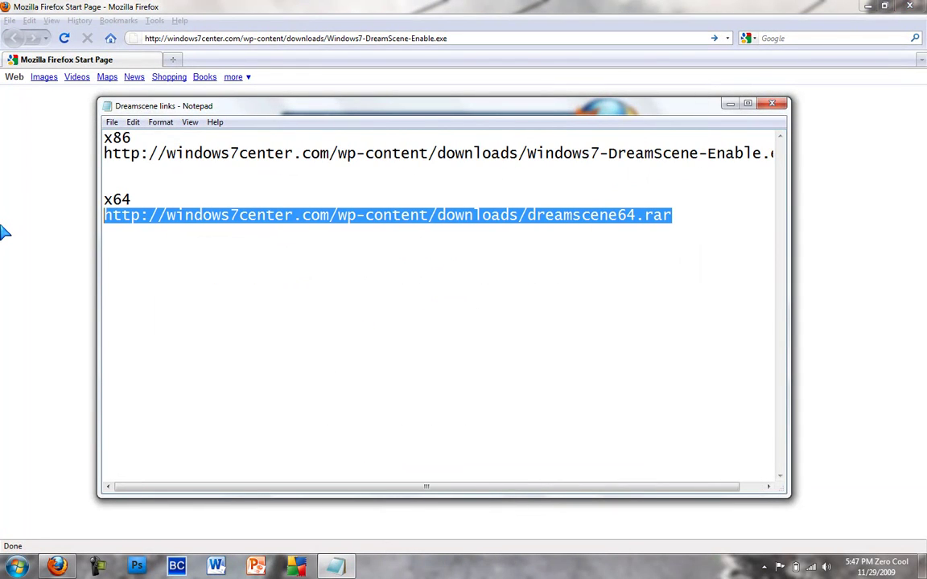
{"action": "left_click", "coordinate": [786, 107]}
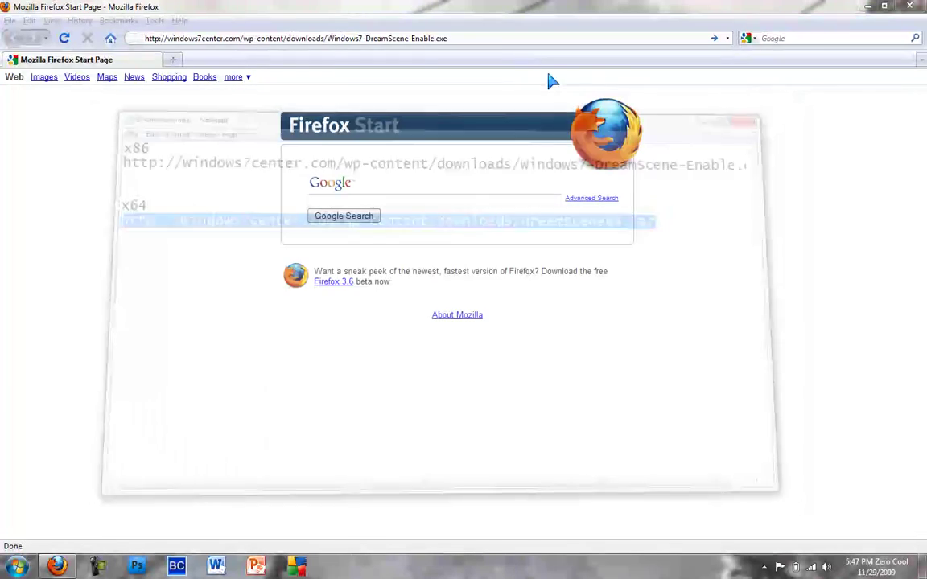
{"action": "left_click", "coordinate": [498, 40]}
{"action": "key", "text": "ctrl+v"}
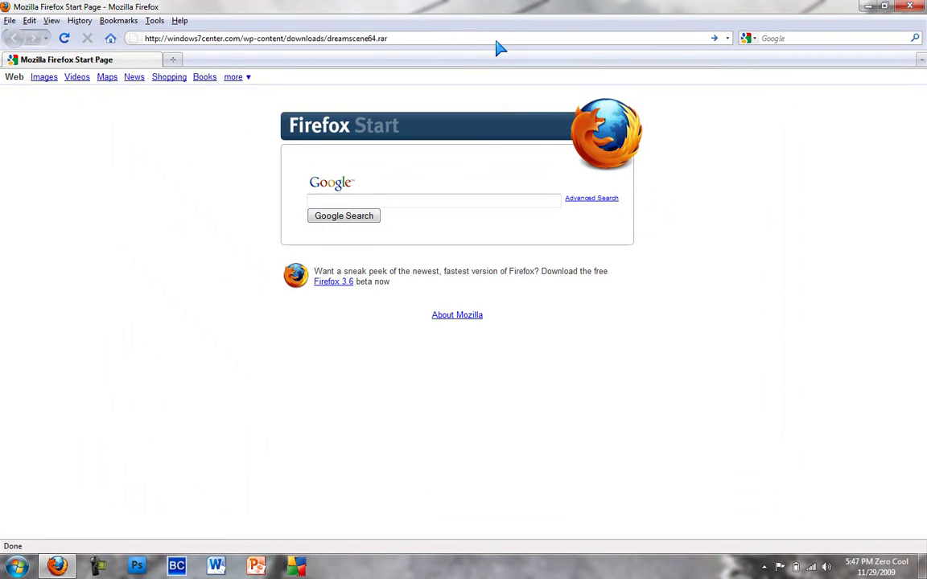
{"action": "key", "text": "Return"}
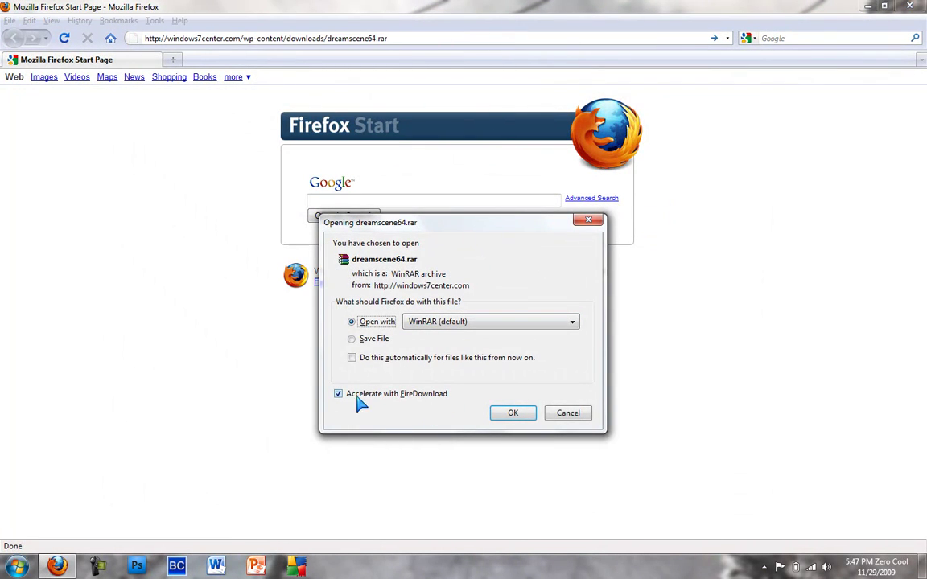
Open dreamscene64.rar in WinRAR, extract its folder to the Desktop, and clear the downloads list
{"action": "left_click", "coordinate": [503, 414]}
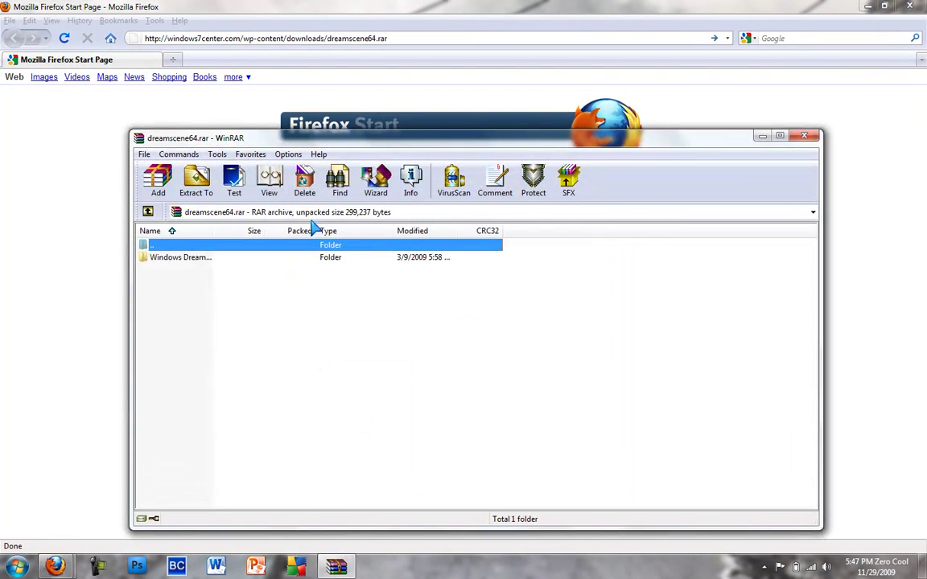
{"action": "left_click", "coordinate": [180, 258]}
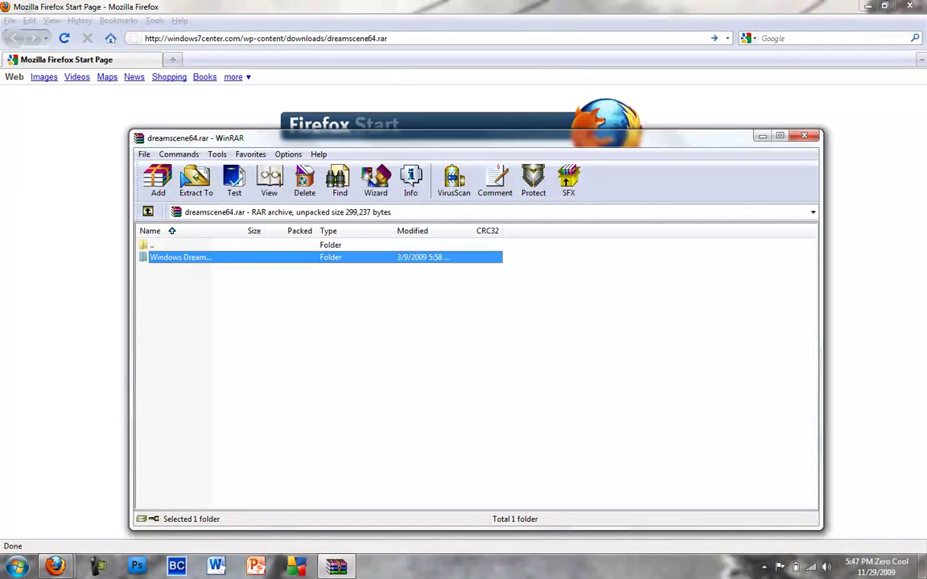
{"action": "left_click", "coordinate": [195, 179]}
{"action": "left_click", "coordinate": [491, 259]}
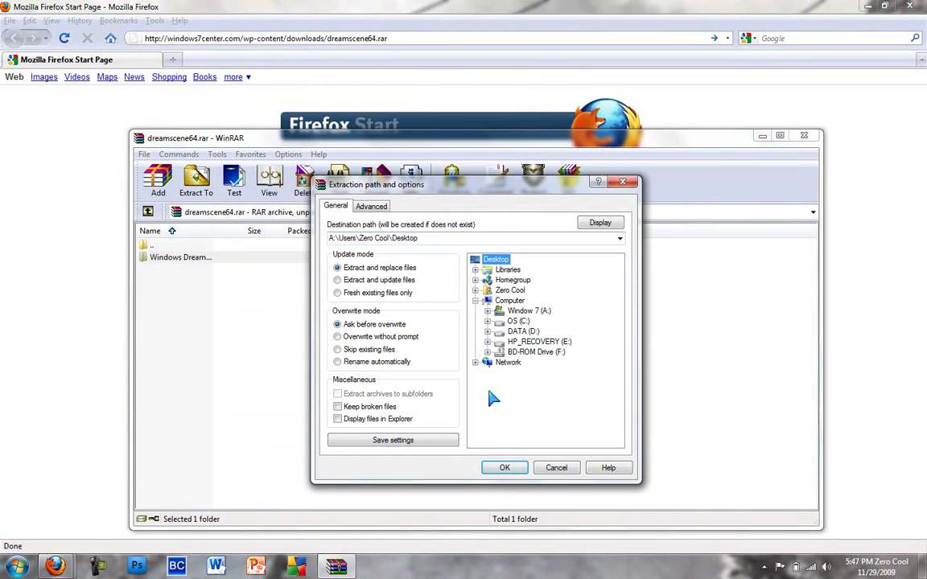
{"action": "left_click", "coordinate": [502, 469]}
{"action": "left_click", "coordinate": [803, 135]}
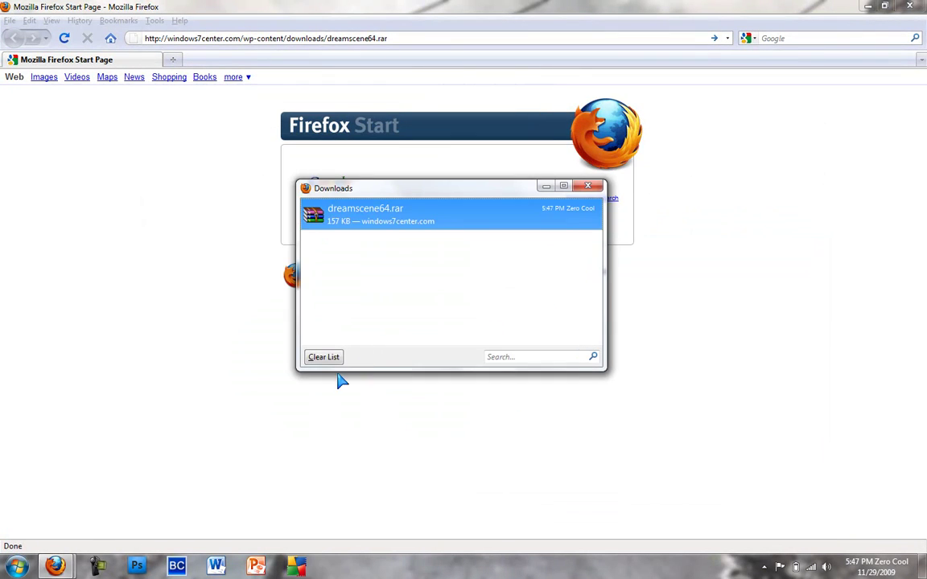
{"action": "left_click", "coordinate": [324, 357]}
Close the Downloads list and Firefox, then open the extracted DreamScenes folder
{"action": "left_click", "coordinate": [587, 185]}
{"action": "key", "text": "alt+F4"}
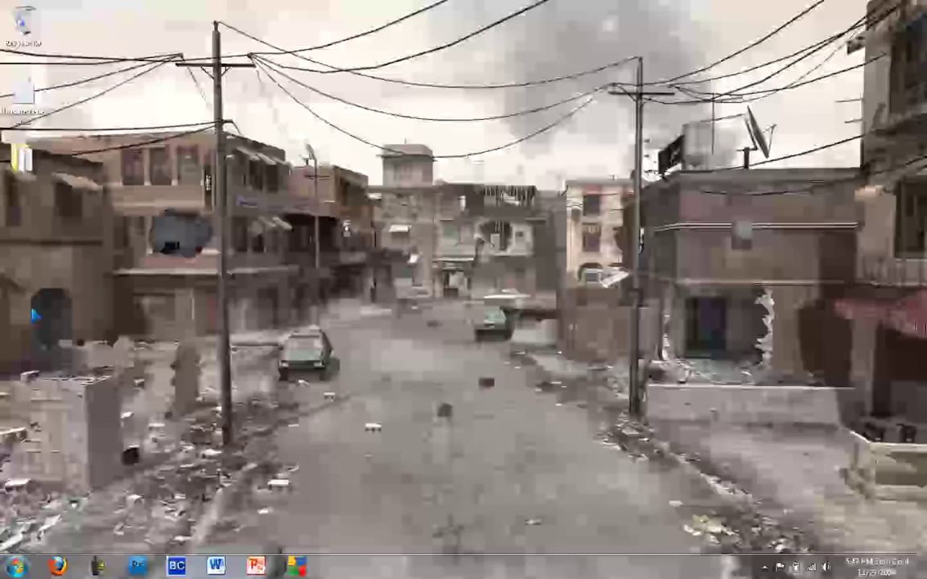
{"action": "double_click", "coordinate": [24, 167]}
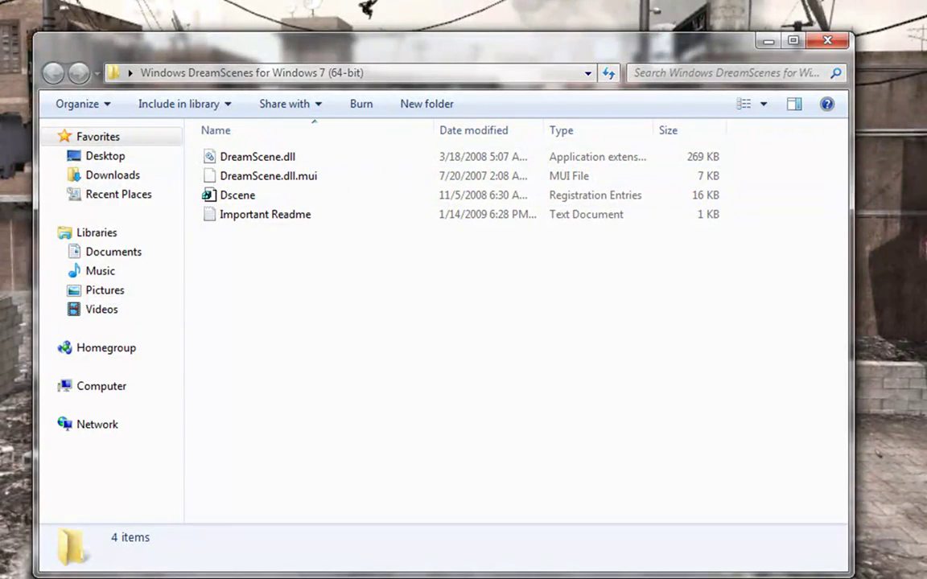
Open Window 7 (A:) > Windows > System32 in a second window and move it up-left
{"action": "left_click", "coordinate": [2, 576]}
{"action": "left_click", "coordinate": [32, 416]}
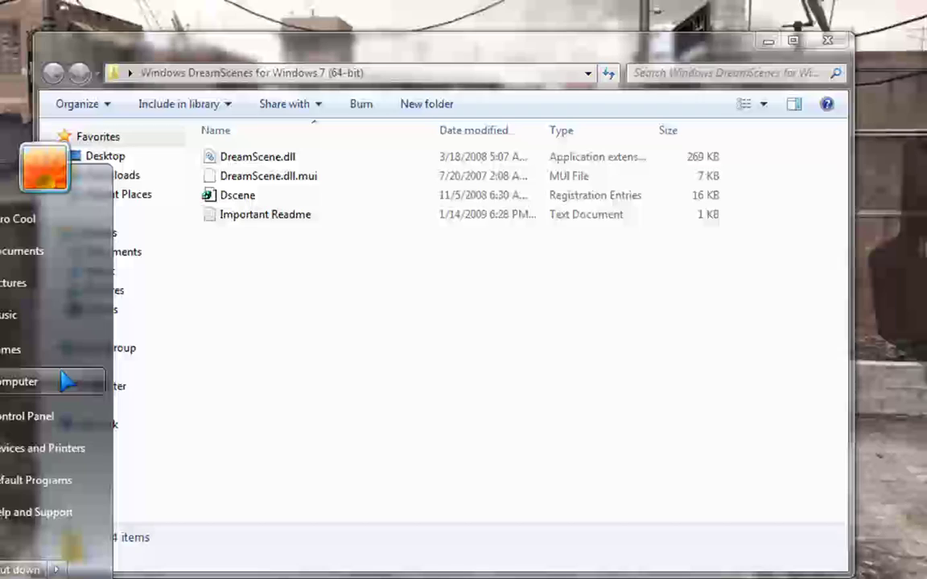
{"action": "left_click", "coordinate": [63, 383]}
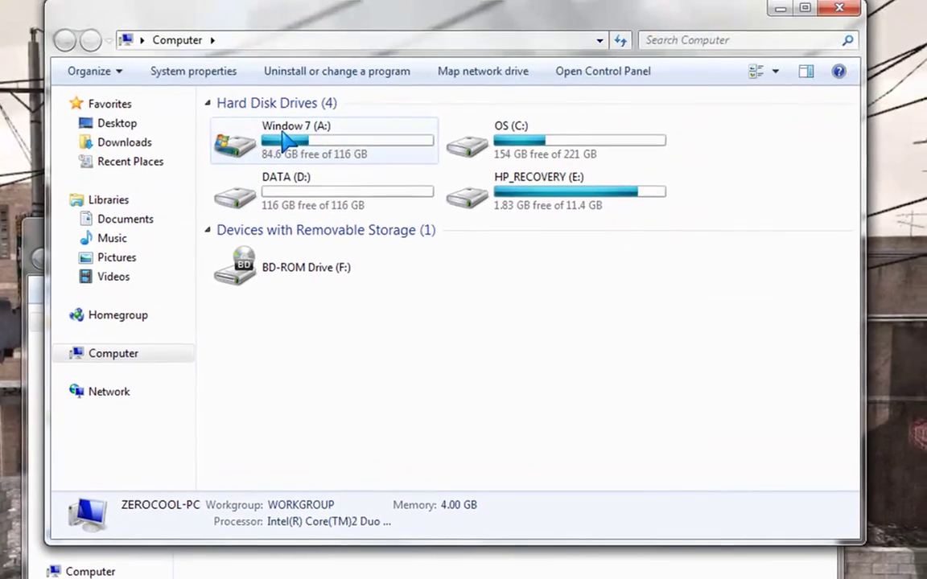
{"action": "double_click", "coordinate": [268, 145]}
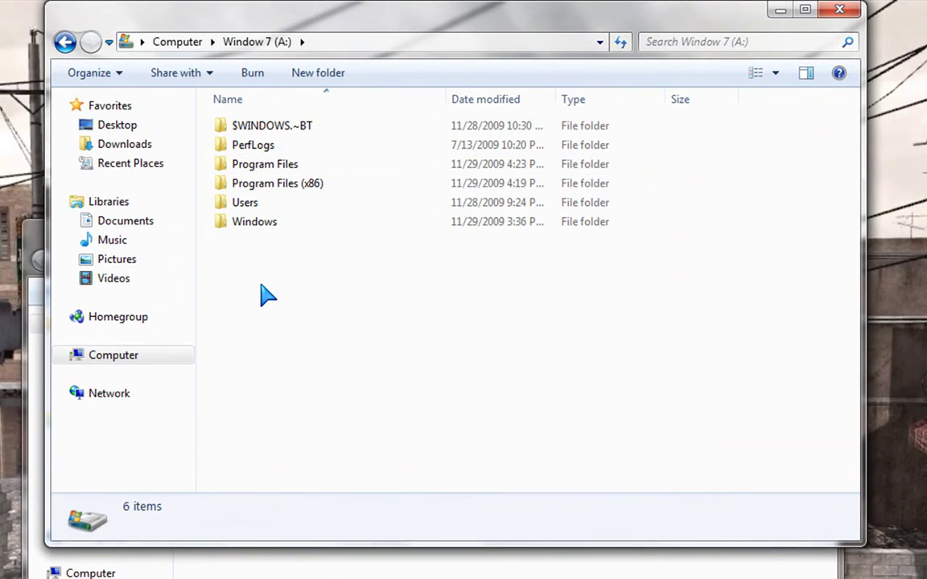
{"action": "double_click", "coordinate": [241, 222]}
{"action": "scroll", "coordinate": [296, 329], "scroll_direction": "down", "scroll_amount": 15}
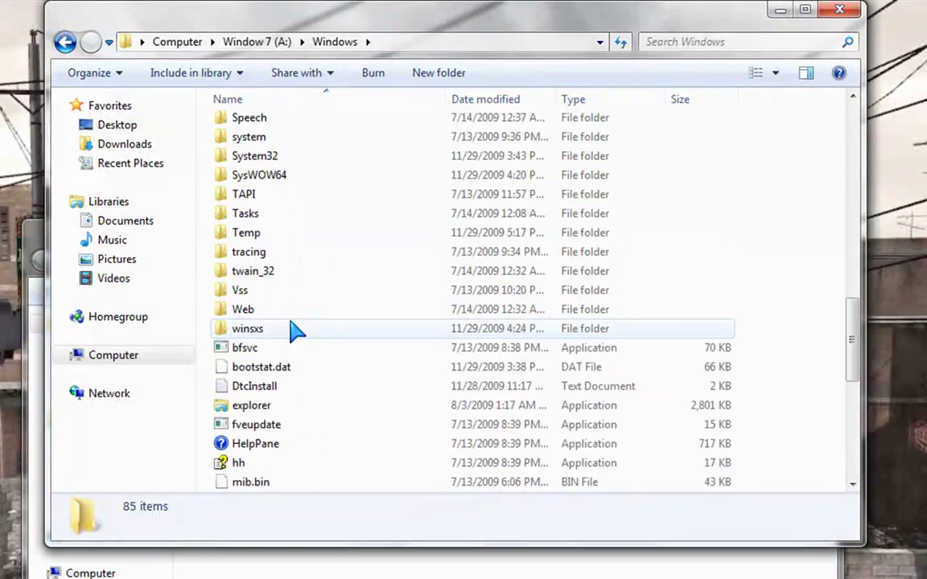
{"action": "double_click", "coordinate": [281, 157]}
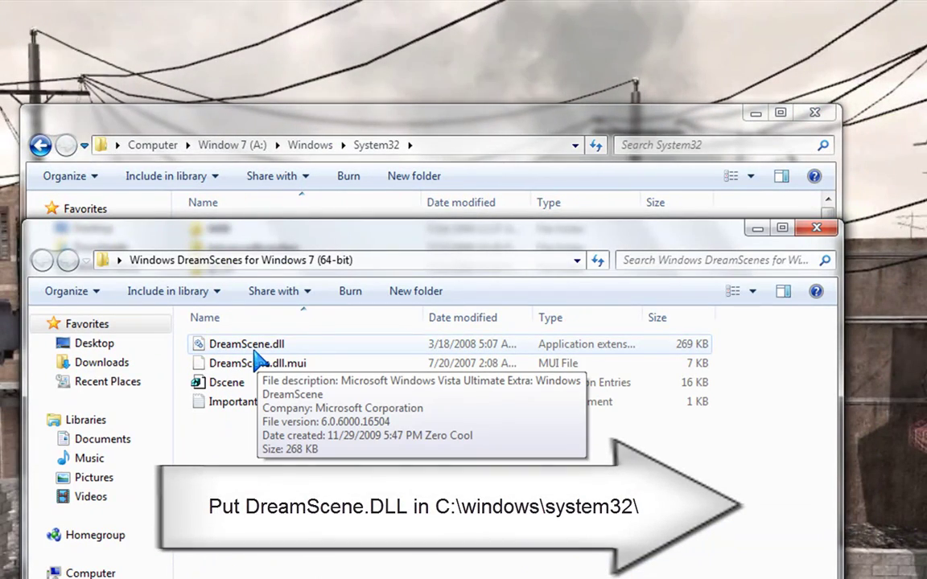
{"action": "left_click", "coordinate": [241, 136]}
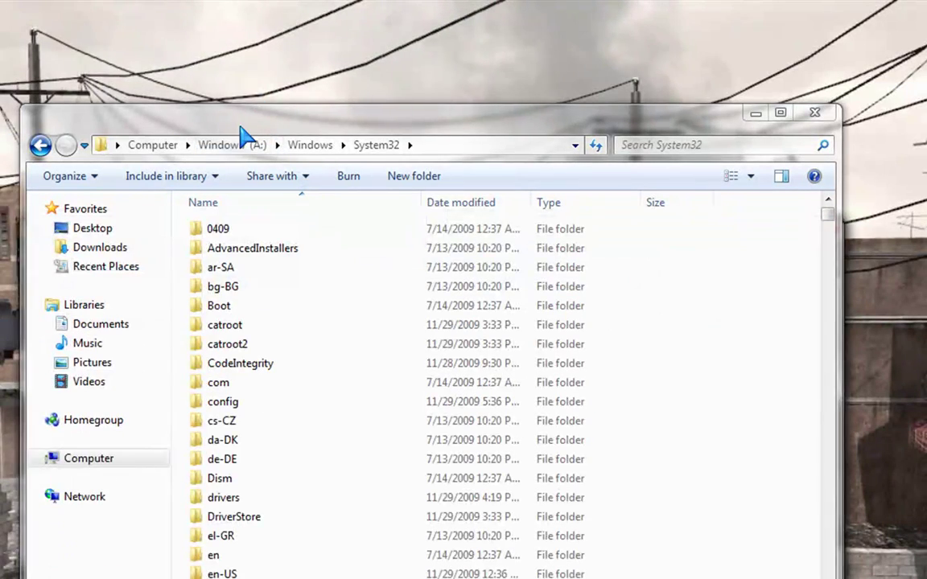
{"action": "left_click_drag", "start_coordinate": [239, 127], "coordinate": [213, 83]}
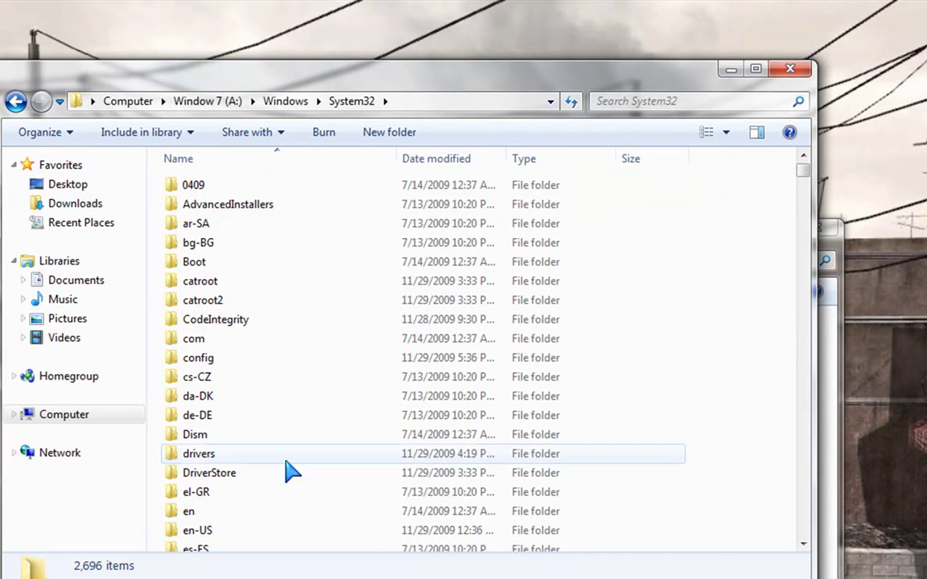
{"action": "scroll", "coordinate": [753, 297], "scroll_direction": "down", "scroll_amount": 9}
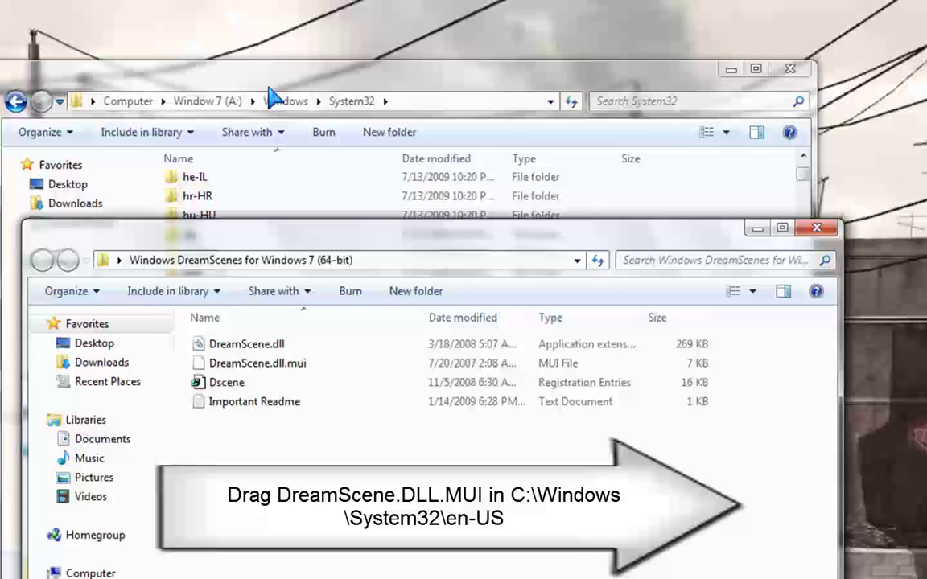
Open System32's en-US folder, then select DreamScene.dll.mui in the DreamScenes window
{"action": "left_click", "coordinate": [269, 89]}
{"action": "scroll", "coordinate": [279, 317], "scroll_direction": "down", "scroll_amount": 1}
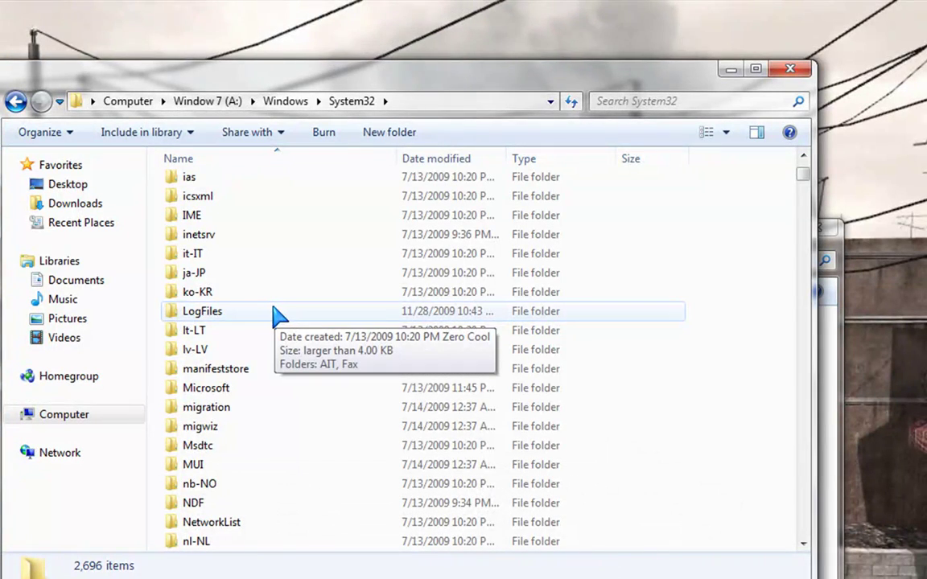
{"action": "scroll", "coordinate": [274, 314], "scroll_direction": "up", "scroll_amount": 10}
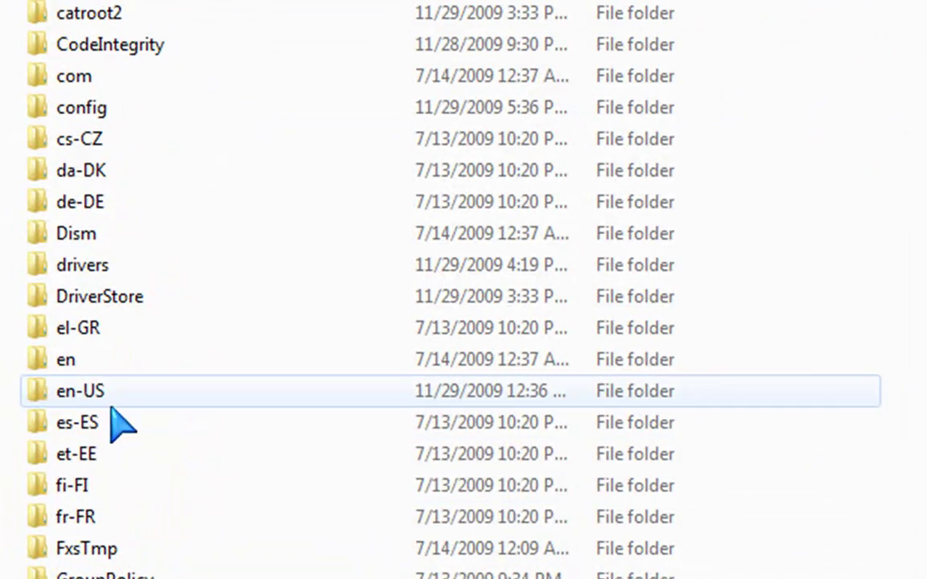
{"action": "double_click", "coordinate": [126, 395]}
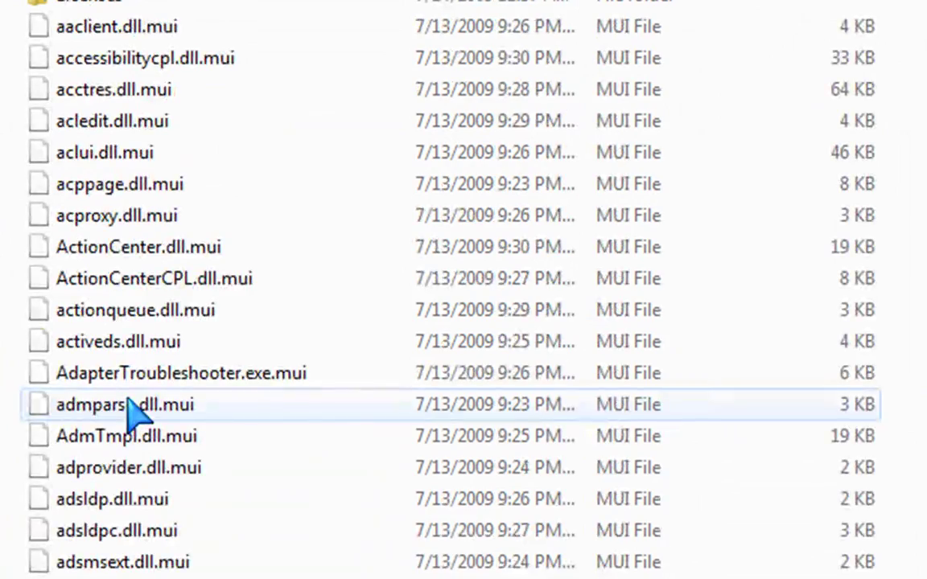
{"action": "left_click", "coordinate": [265, 576]}
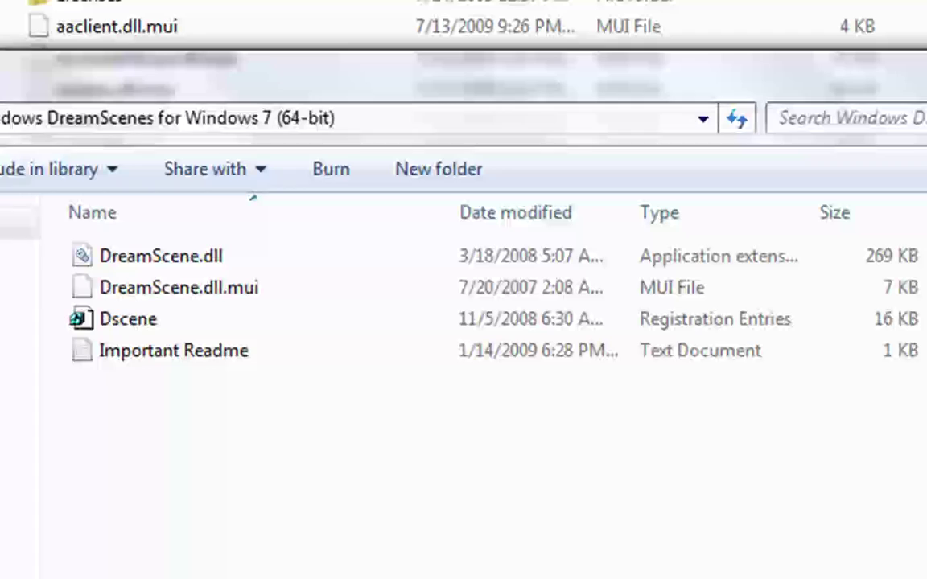
{"action": "left_click", "coordinate": [119, 295]}
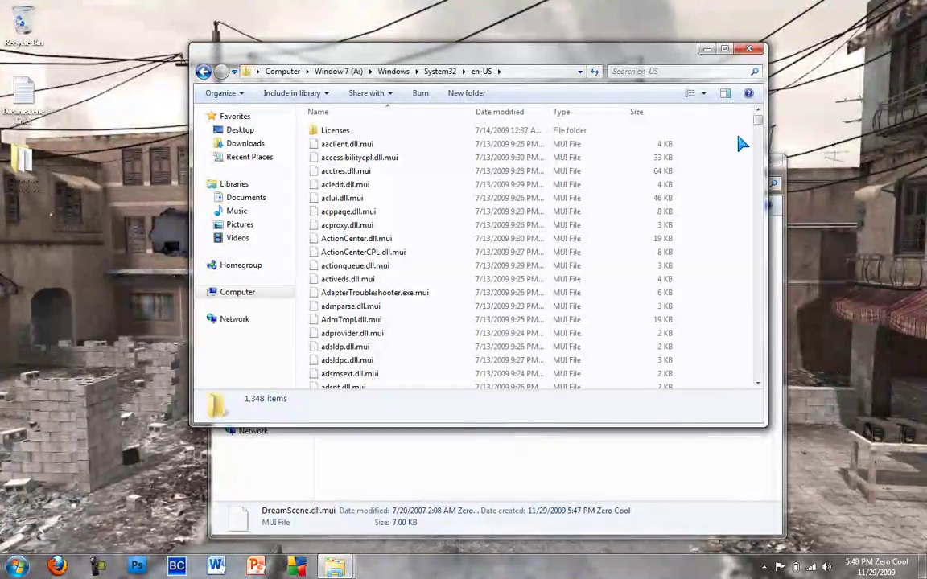
Close the en-US window, merge Dscene.reg into the registry, and close the DreamScenes window
{"action": "left_click", "coordinate": [445, 470]}
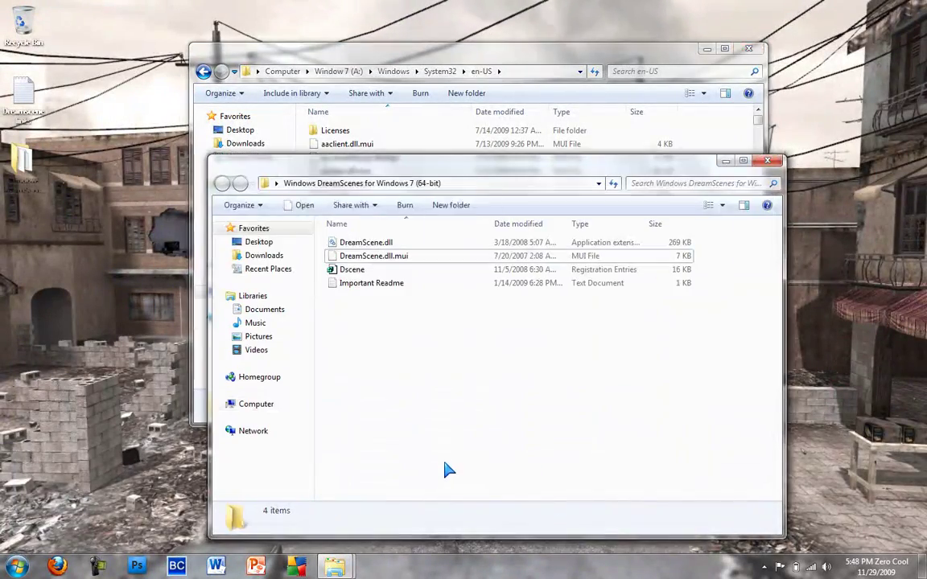
{"action": "left_click", "coordinate": [748, 48]}
{"action": "left_click_drag", "start_coordinate": [398, 160], "coordinate": [377, 105]}
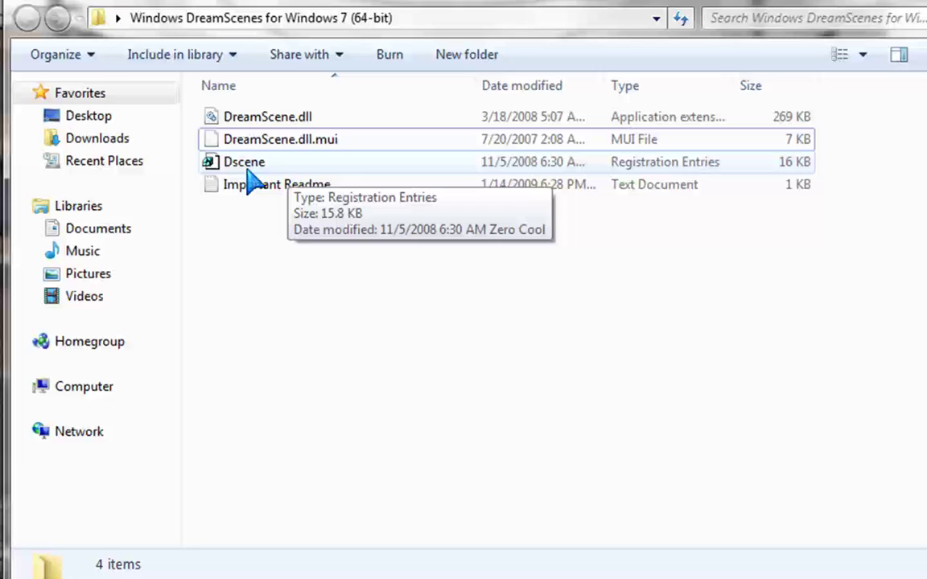
{"action": "left_click", "coordinate": [240, 170]}
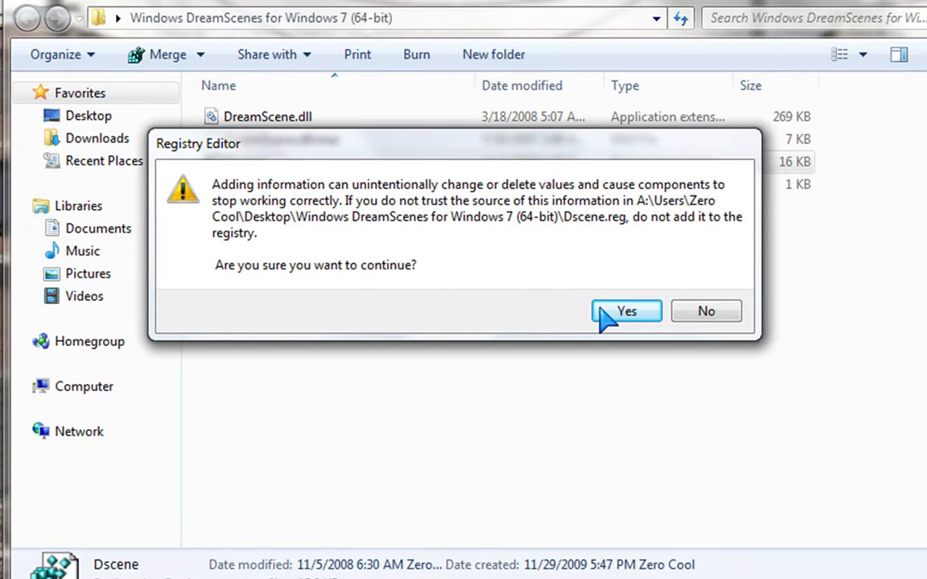
{"action": "left_click", "coordinate": [719, 310]}
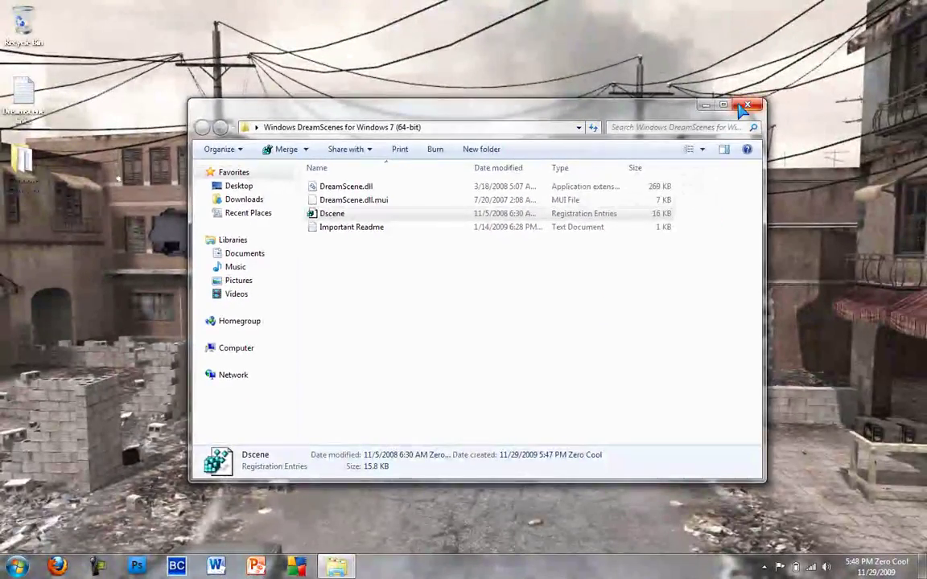
{"action": "left_click", "coordinate": [746, 106]}
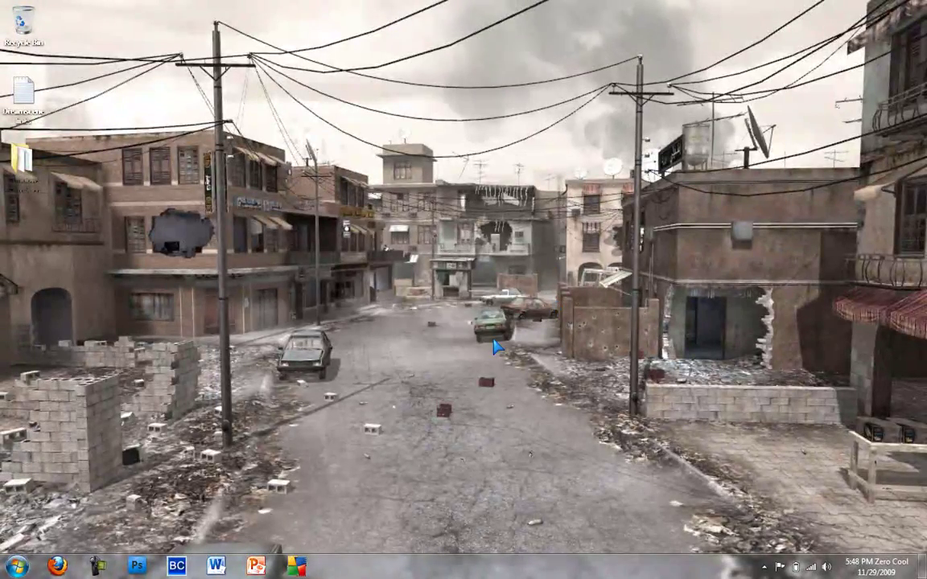
{"action": "key", "text": "super"}
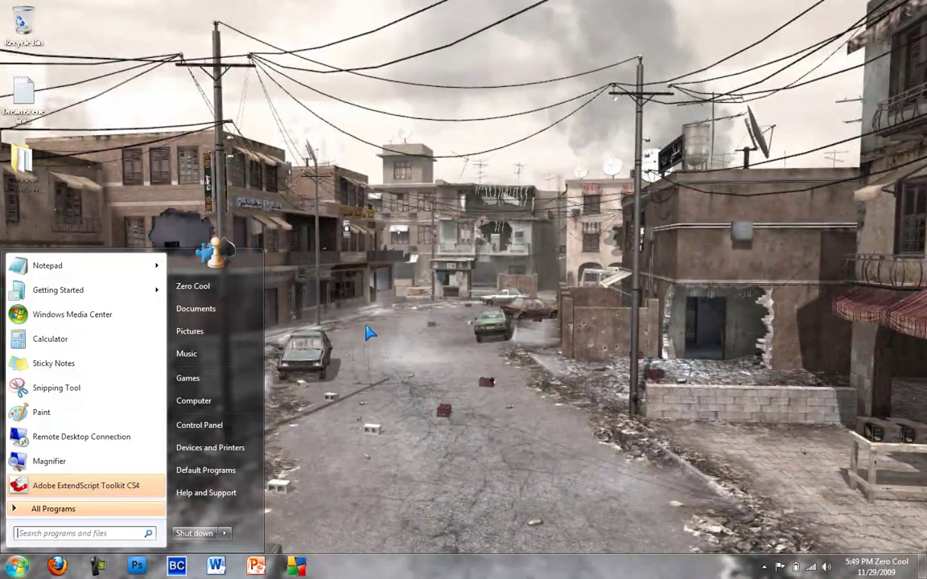
{"action": "left_click", "coordinate": [366, 330]}
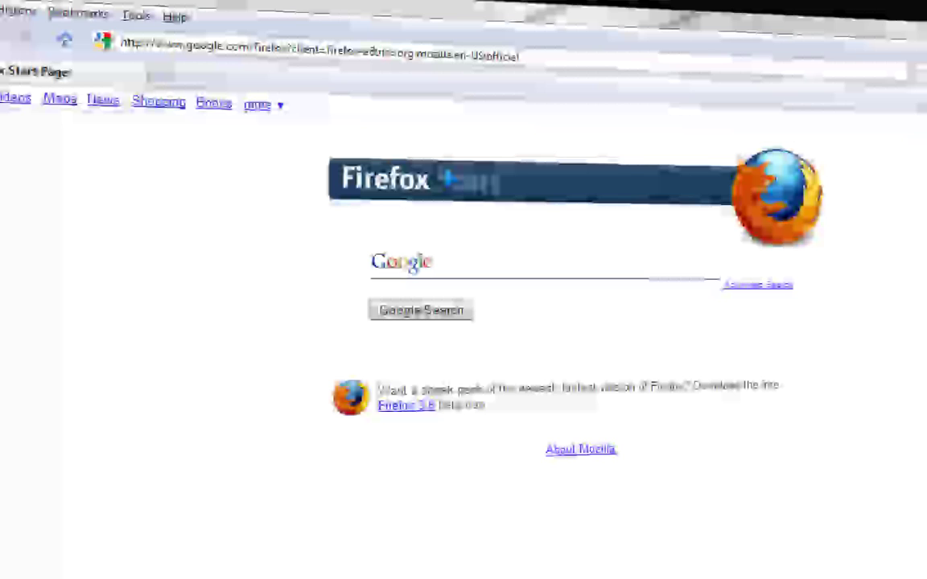
{"action": "type", "text": "www.dreamscene."}
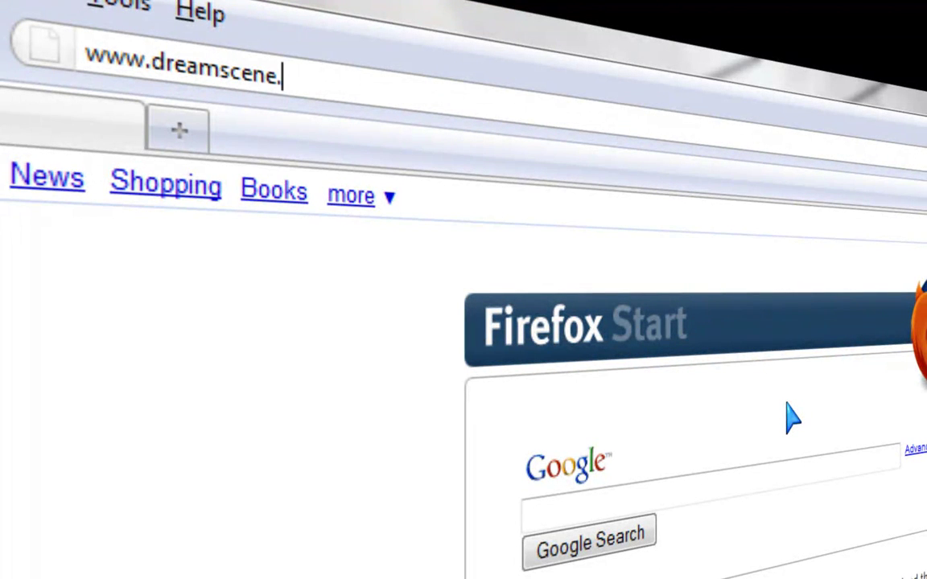
{"action": "type", "text": "org"}
{"action": "key", "text": "Return"}
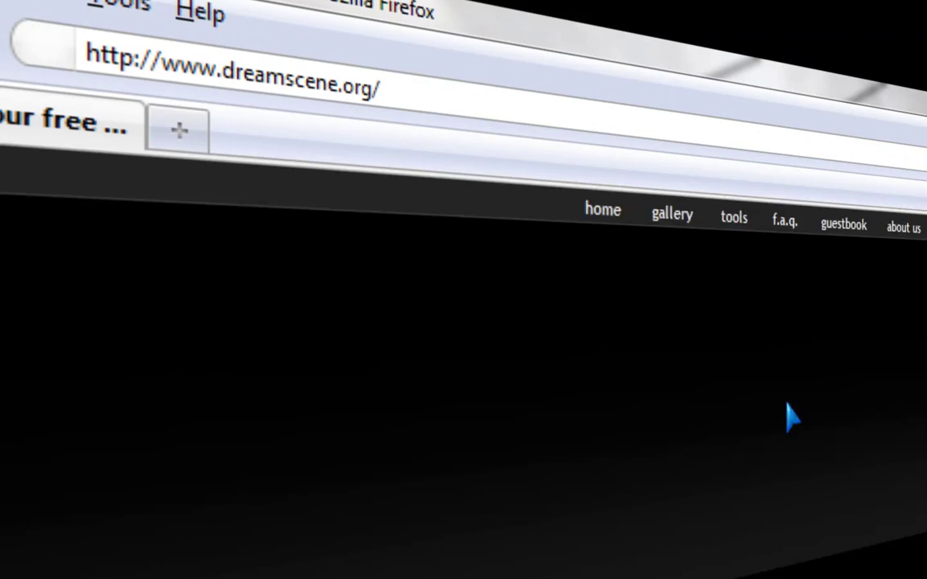
{"action": "scroll", "coordinate": [73, 312], "scroll_direction": "down", "scroll_amount": 15}
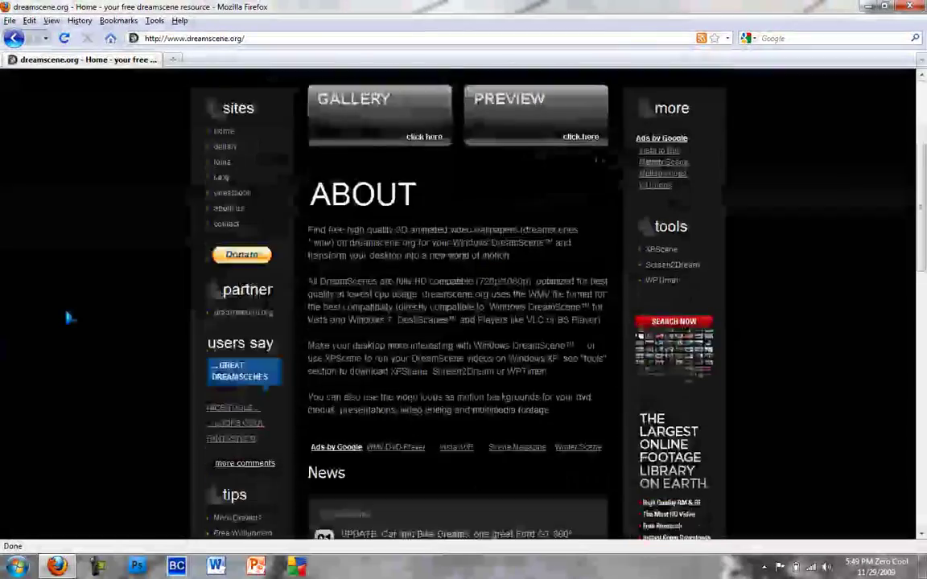
{"action": "scroll", "coordinate": [89, 304], "scroll_direction": "up", "scroll_amount": 15}
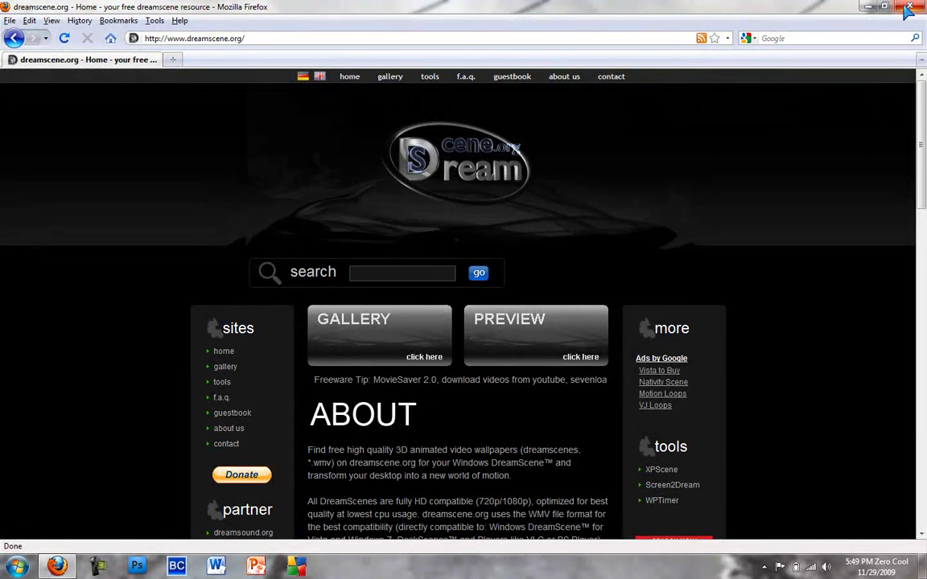
{"action": "left_click", "coordinate": [909, 8]}
{"action": "key", "text": "super"}
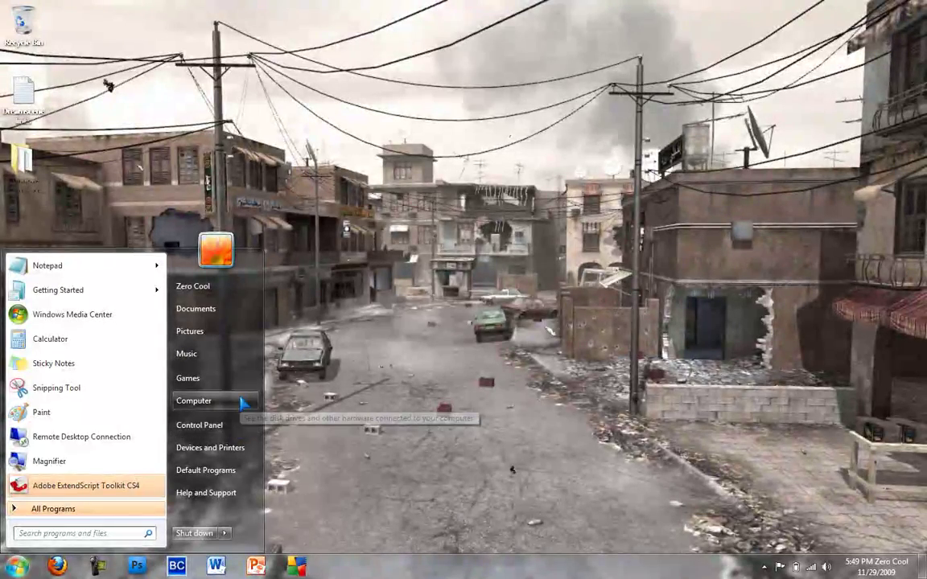
{"action": "left_click", "coordinate": [423, 120]}
{"action": "right_click", "coordinate": [439, 119]}
{"action": "left_click", "coordinate": [448, 329]}
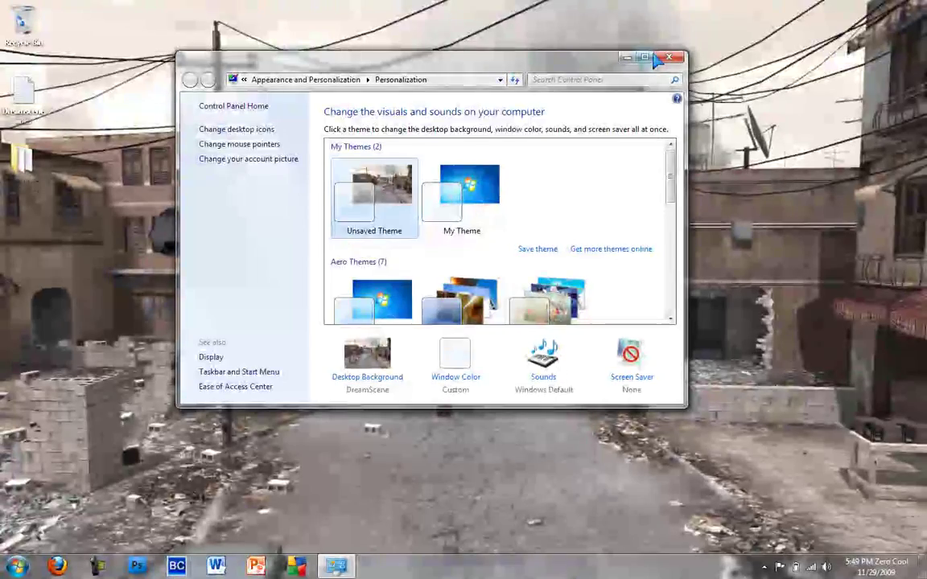
{"action": "left_click", "coordinate": [367, 376]}
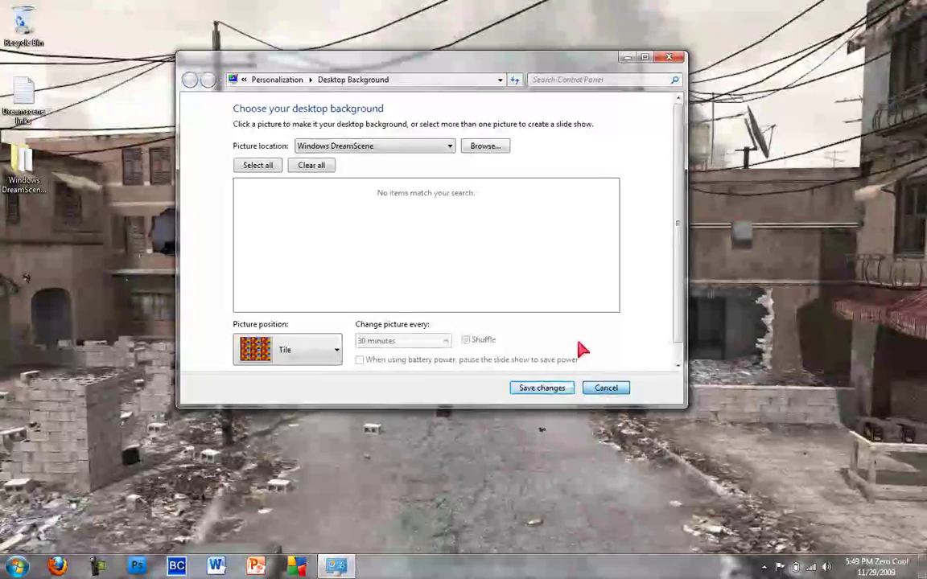
{"action": "left_click", "coordinate": [605, 387]}
{"action": "left_click", "coordinate": [673, 58]}
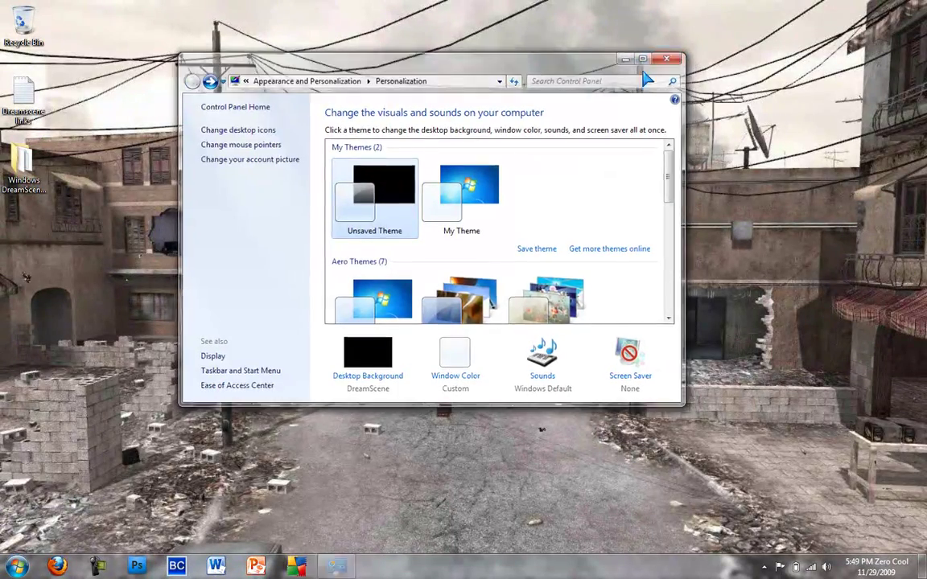
{"action": "right_click", "coordinate": [298, 251]}
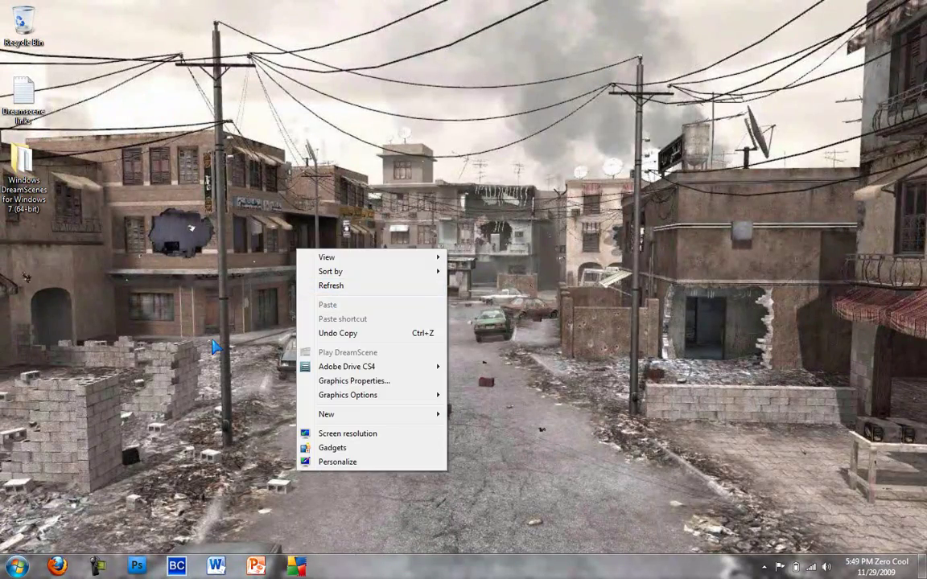
{"action": "key", "text": "Escape"}
Set the downfall video in Pictures > Dreamscenes as the desktop background
{"action": "key", "text": "super"}
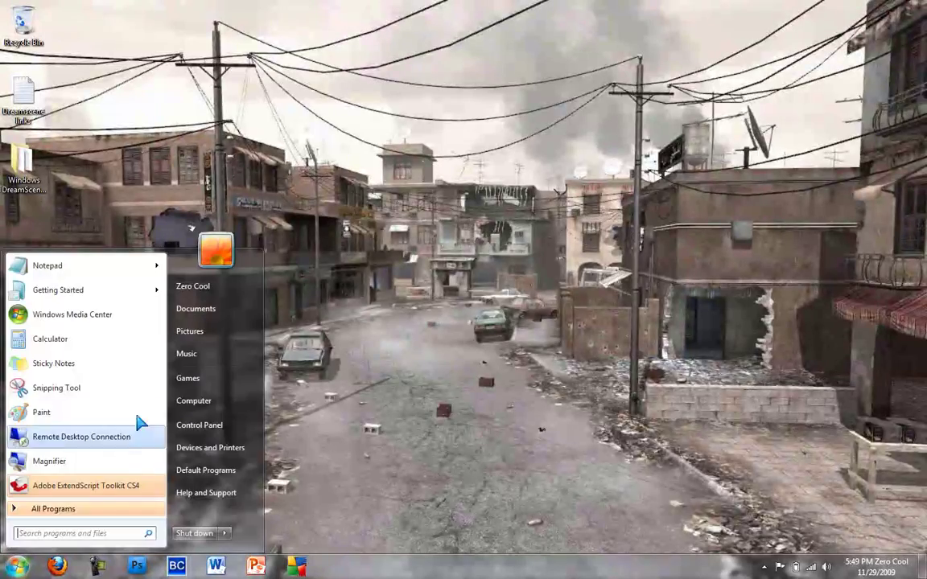
{"action": "left_click", "coordinate": [202, 338]}
{"action": "double_click", "coordinate": [313, 228]}
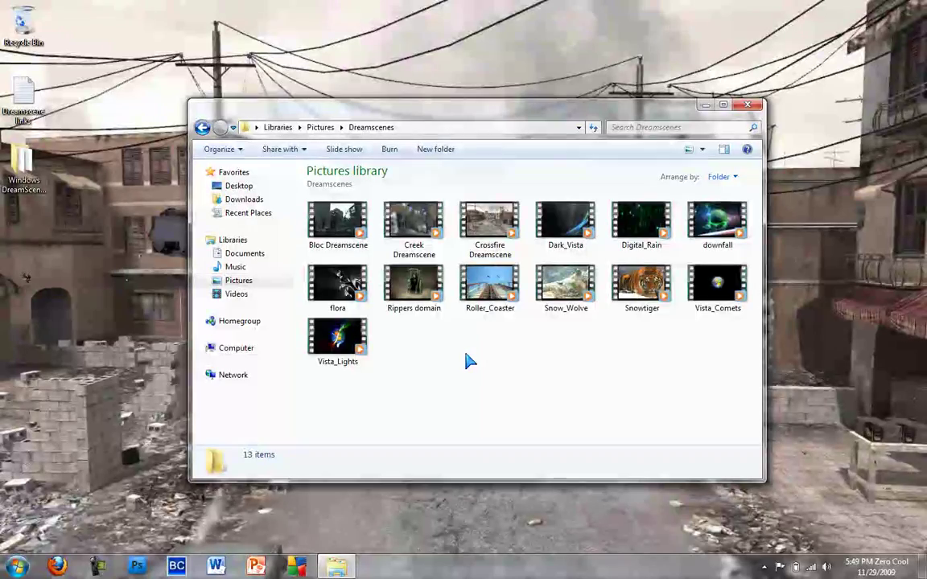
{"action": "left_click", "coordinate": [78, 304]}
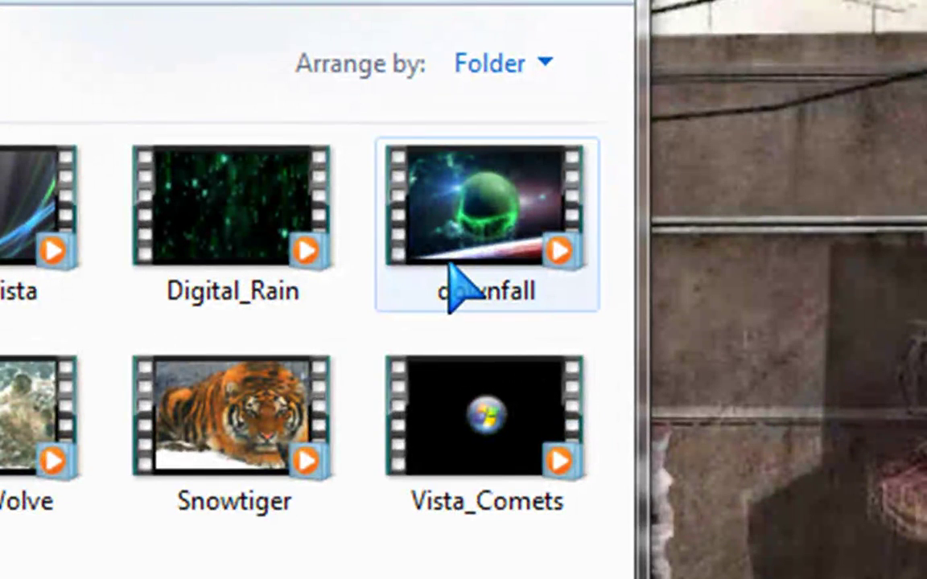
{"action": "left_click", "coordinate": [486, 201]}
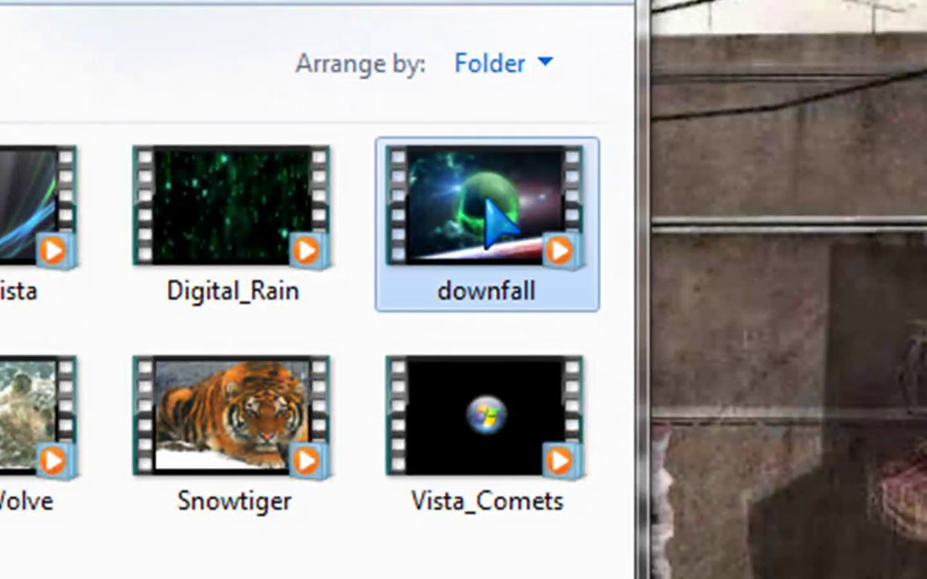
{"action": "right_click", "coordinate": [486, 200]}
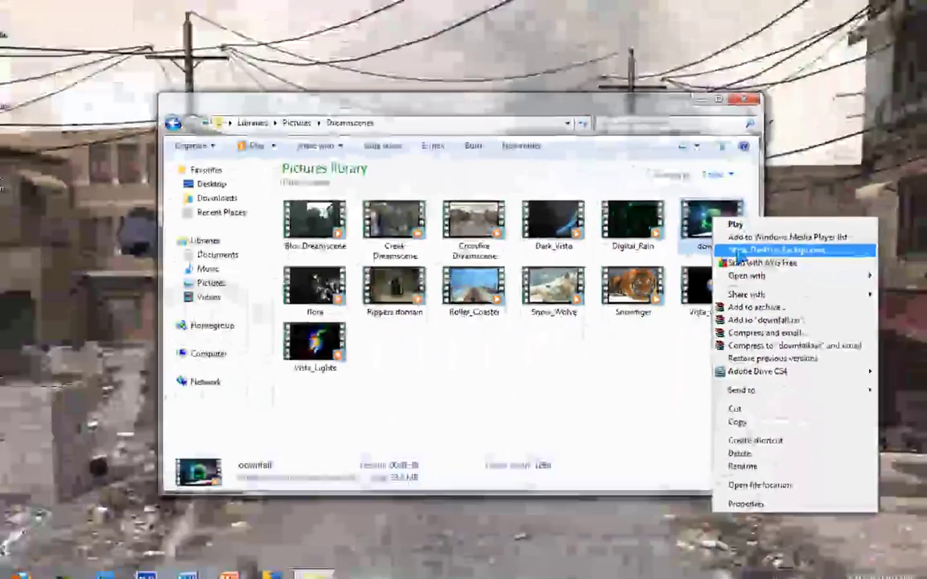
{"action": "left_click", "coordinate": [563, 305]}
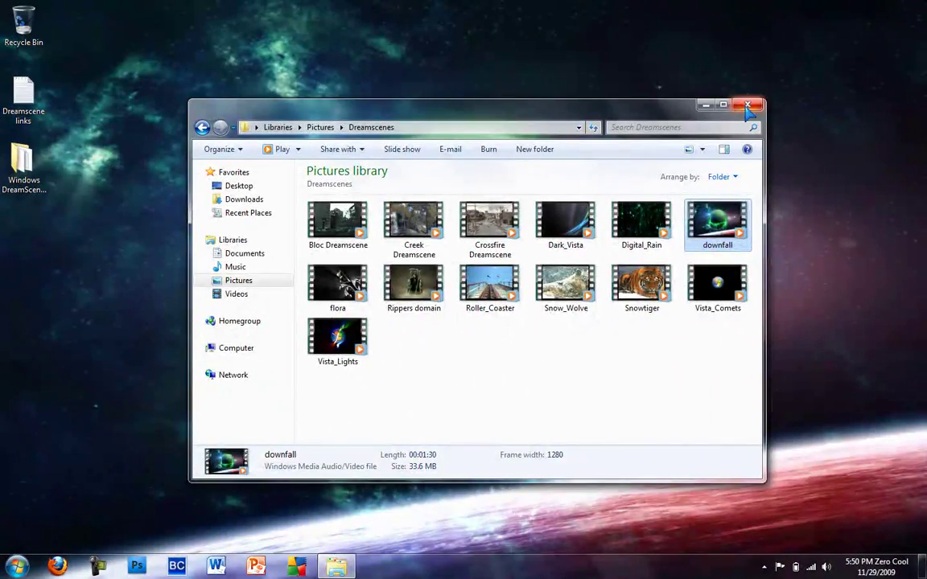
Close the Dreamscenes window and clear the desktop icon selection to view the animated downfall background
{"action": "left_click", "coordinate": [747, 106]}
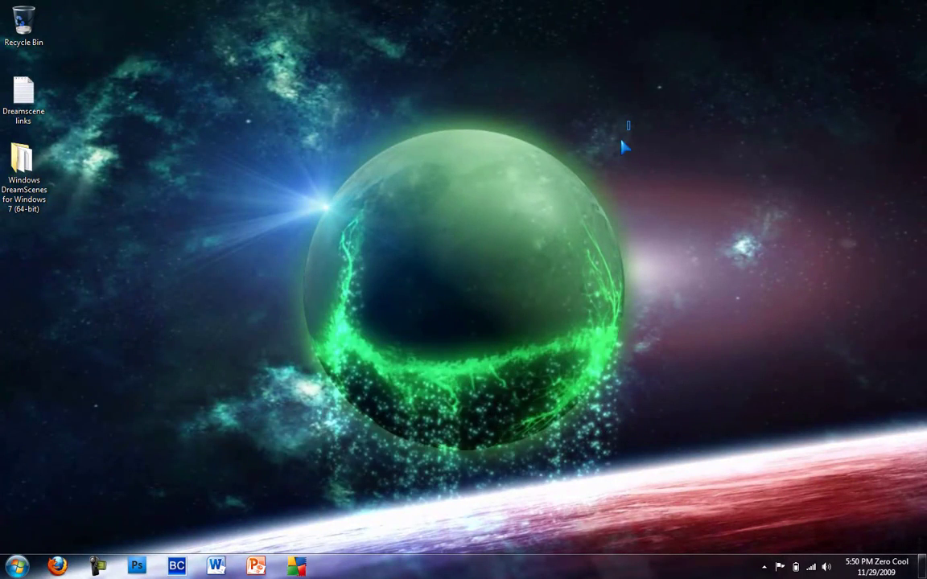
{"action": "left_click_drag", "start_coordinate": [629, 121], "coordinate": [316, 444]}
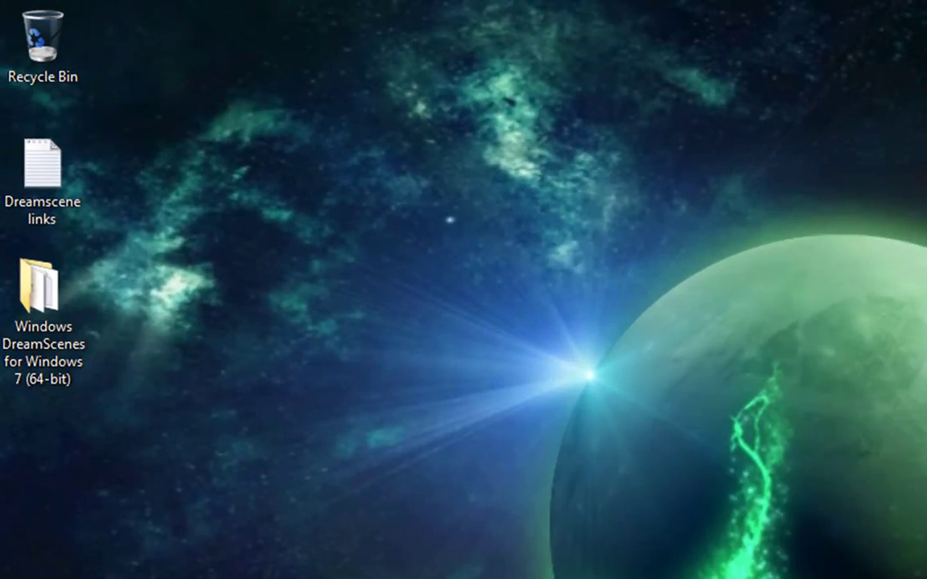
{"action": "left_click_drag", "start_coordinate": [917, 571], "coordinate": [393, 163]}
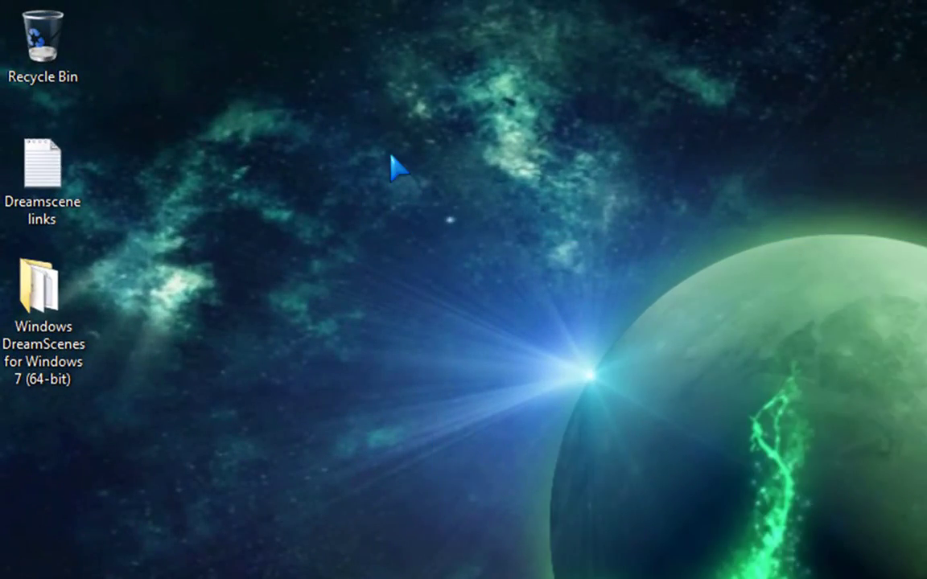
{"action": "left_click", "coordinate": [40, 378]}
{"action": "left_click", "coordinate": [216, 289]}
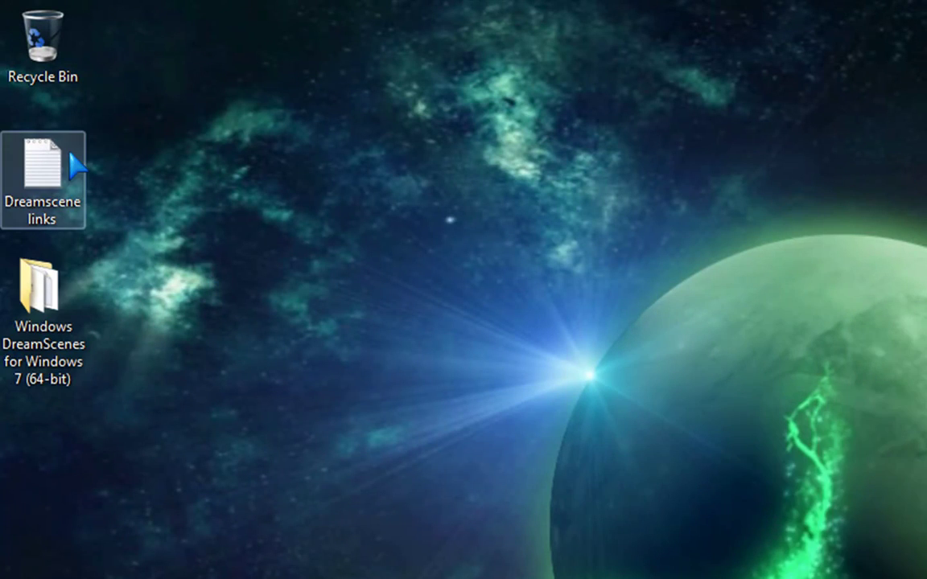